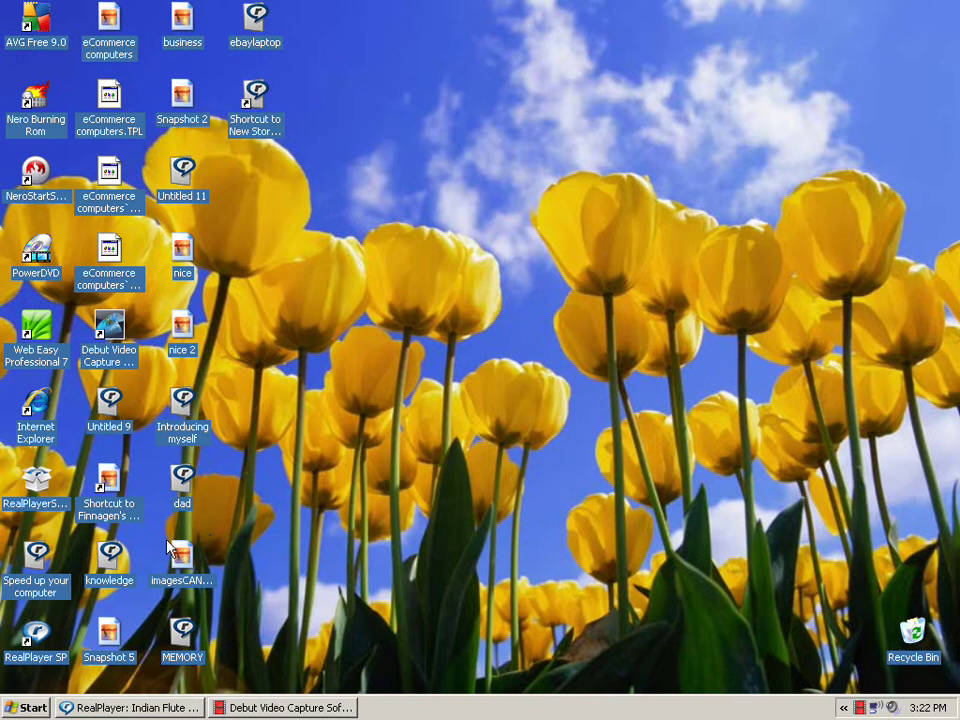
Open My Computer's System Properties on the Advanced tab and confirm Performance Options
{"action": "left_click", "coordinate": [33, 708]}
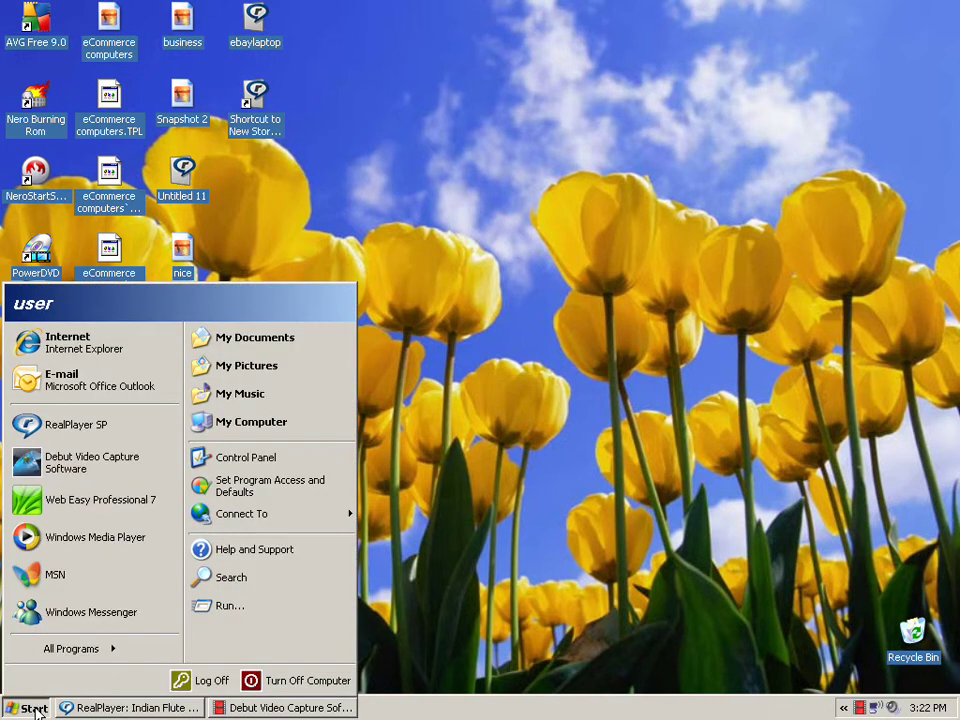
{"action": "right_click", "coordinate": [251, 428]}
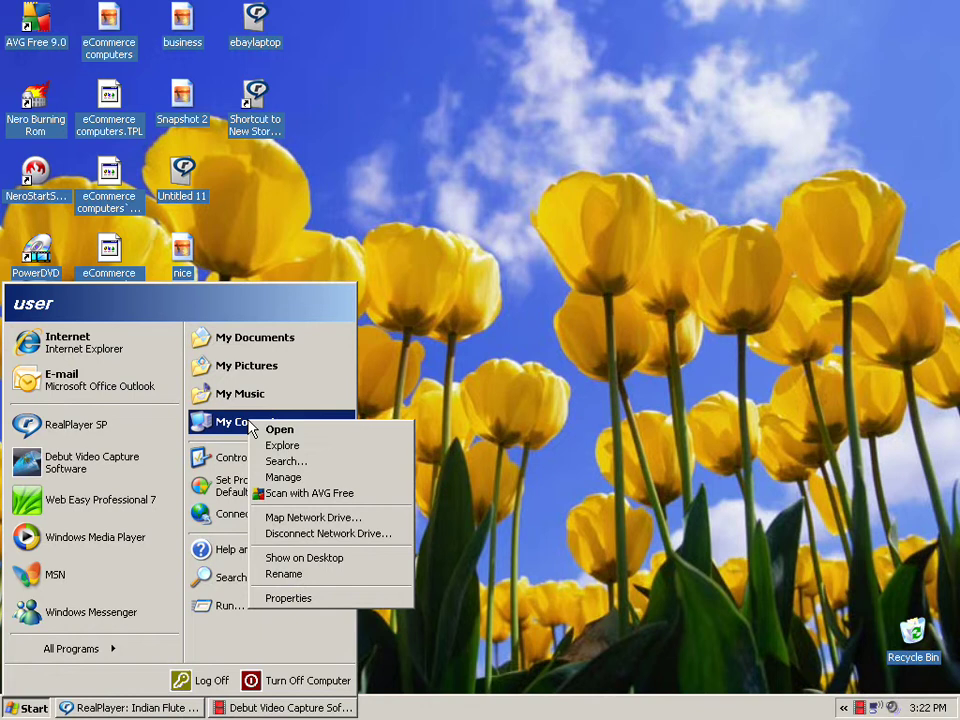
{"action": "left_click", "coordinate": [294, 600]}
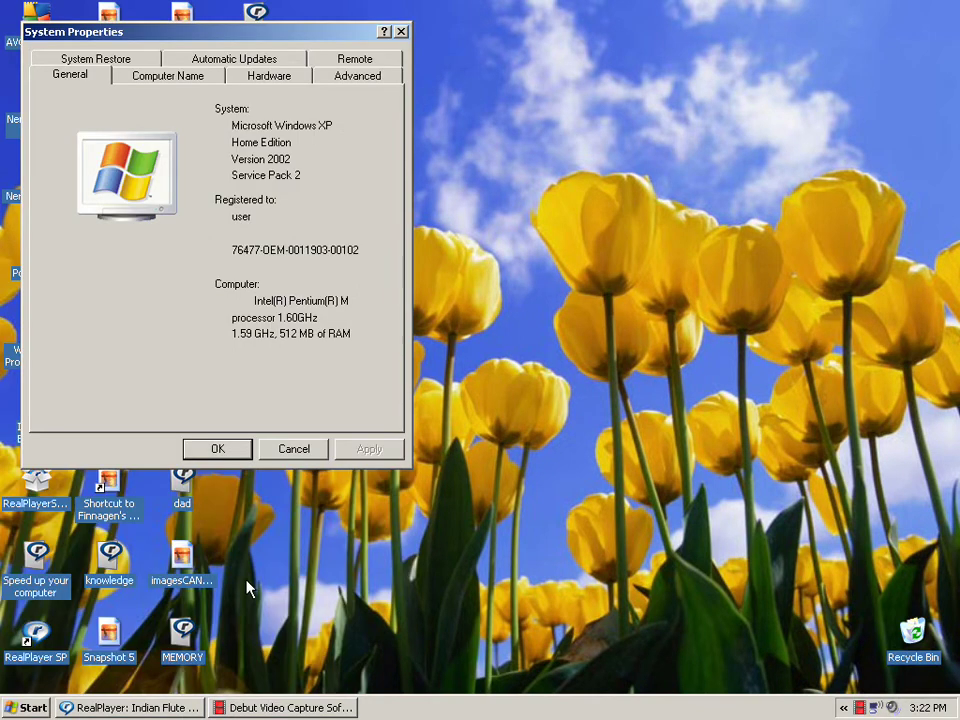
{"action": "left_click", "coordinate": [352, 79]}
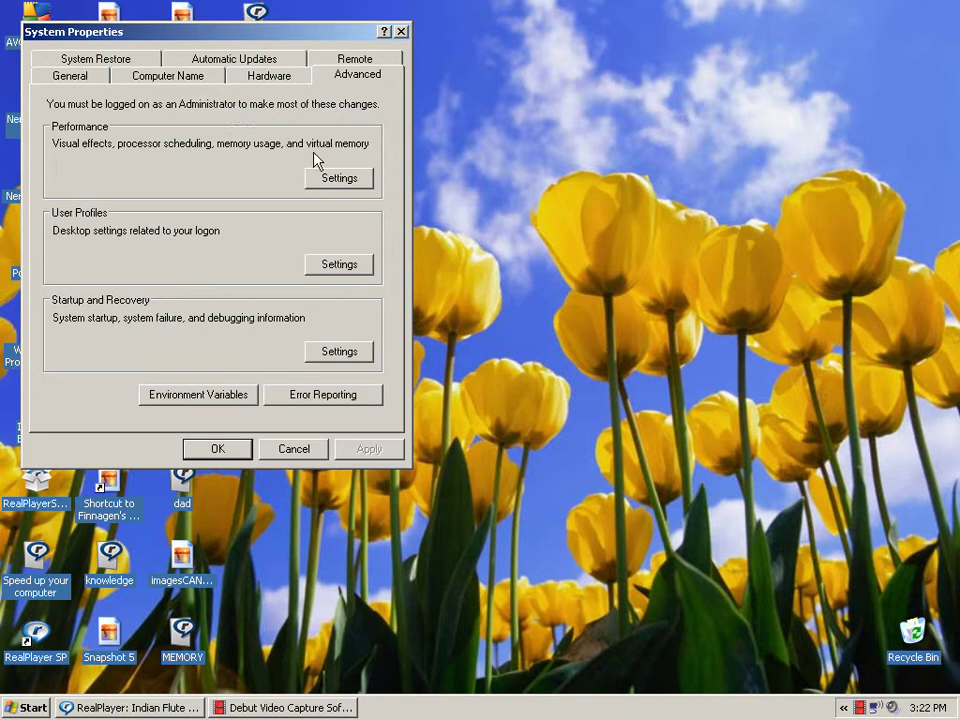
{"action": "left_click", "coordinate": [339, 177]}
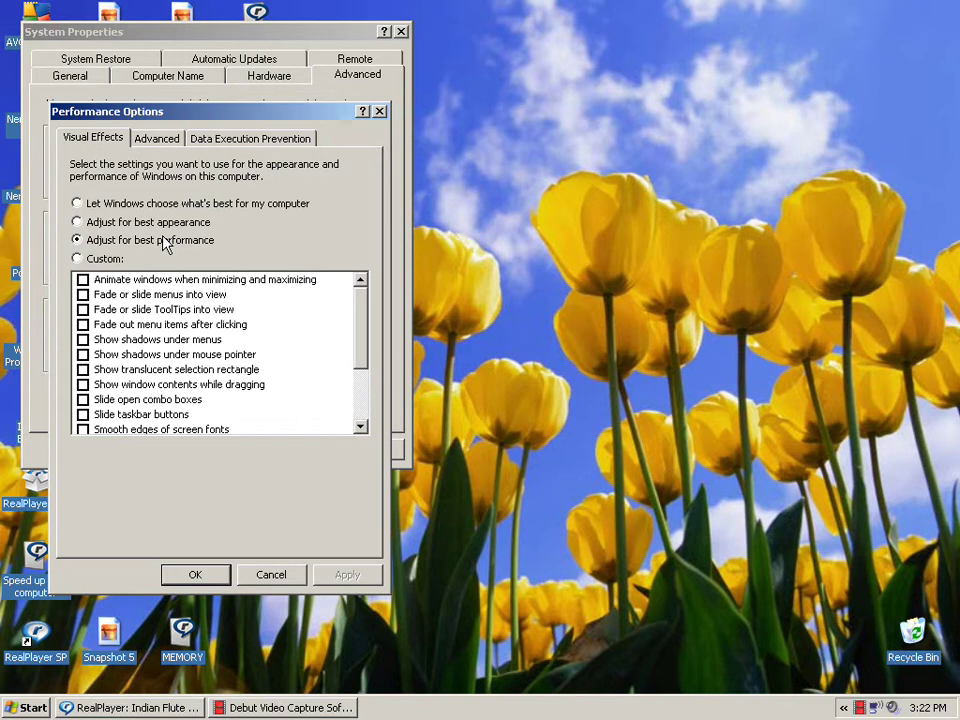
{"action": "left_click", "coordinate": [197, 576]}
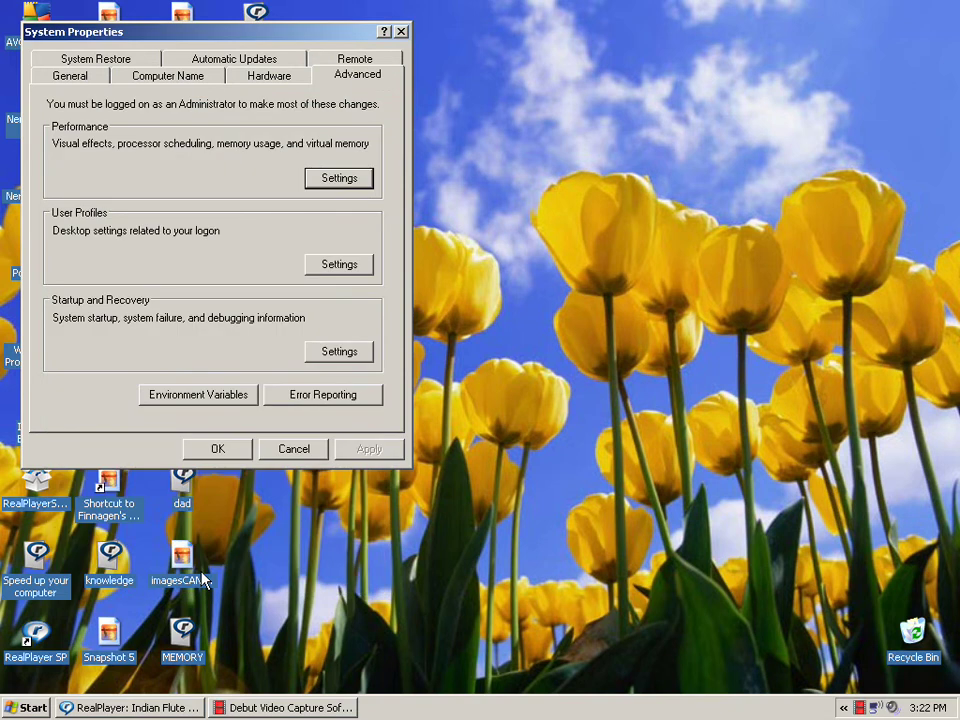
Close System Properties with OK, keeping the best-performance visual effects
{"action": "left_click", "coordinate": [218, 449]}
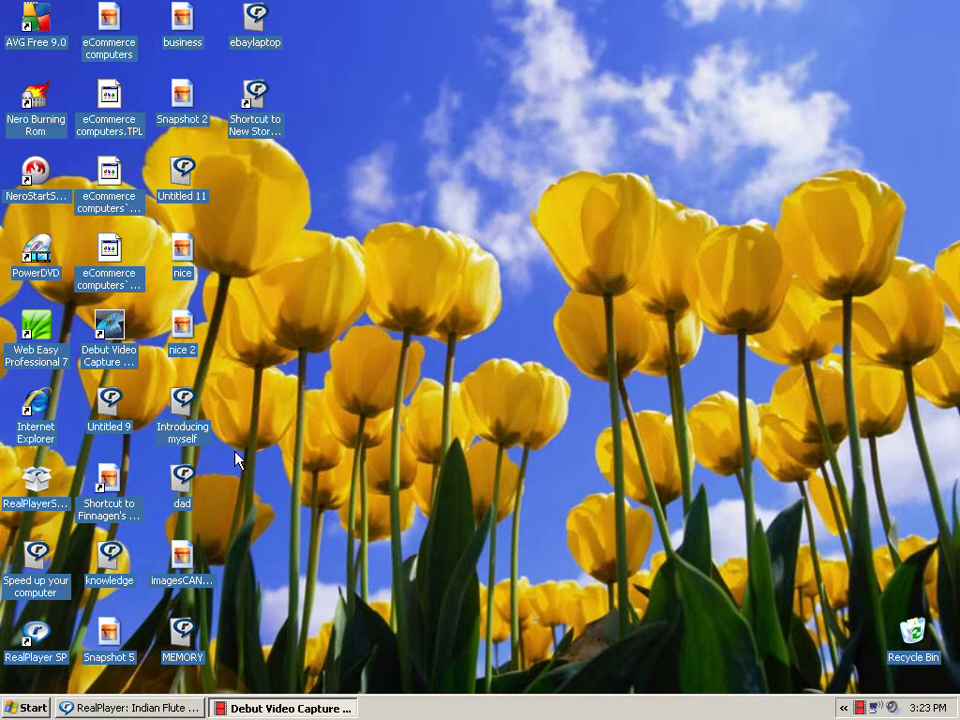
Open Display Properties on the Desktop tab and scroll through the Background list
{"action": "right_click", "coordinate": [306, 400]}
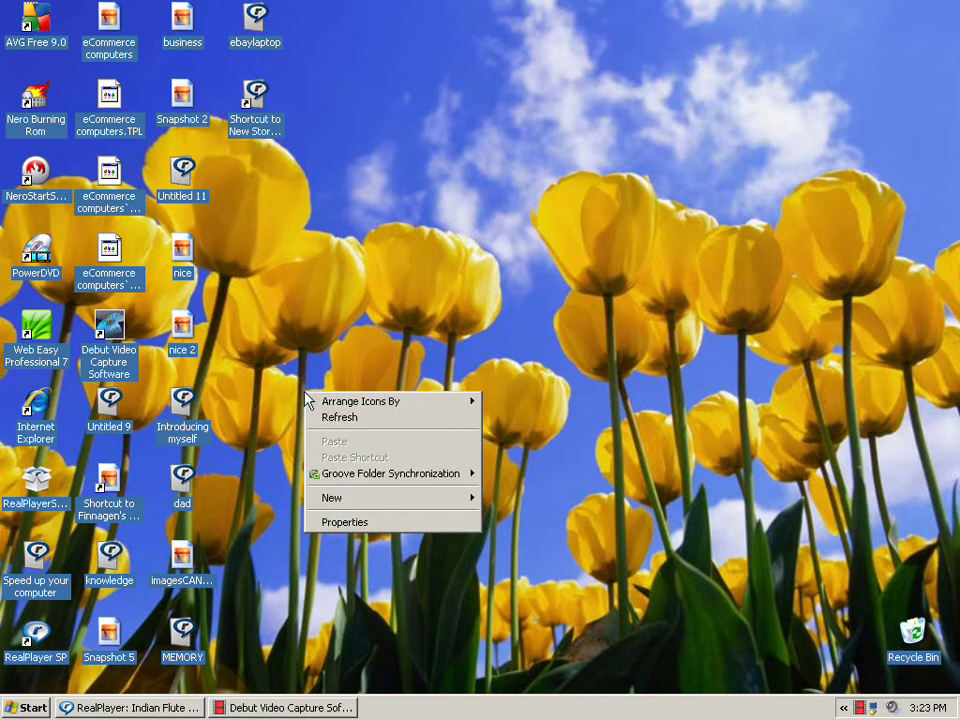
{"action": "left_click", "coordinate": [342, 522]}
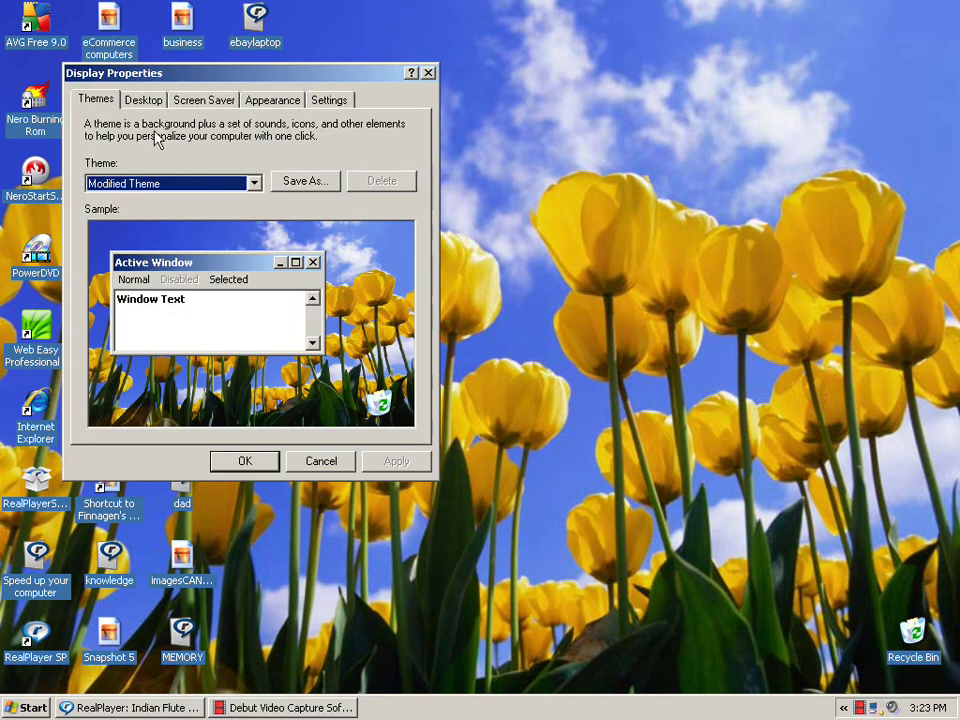
{"action": "left_click", "coordinate": [143, 103]}
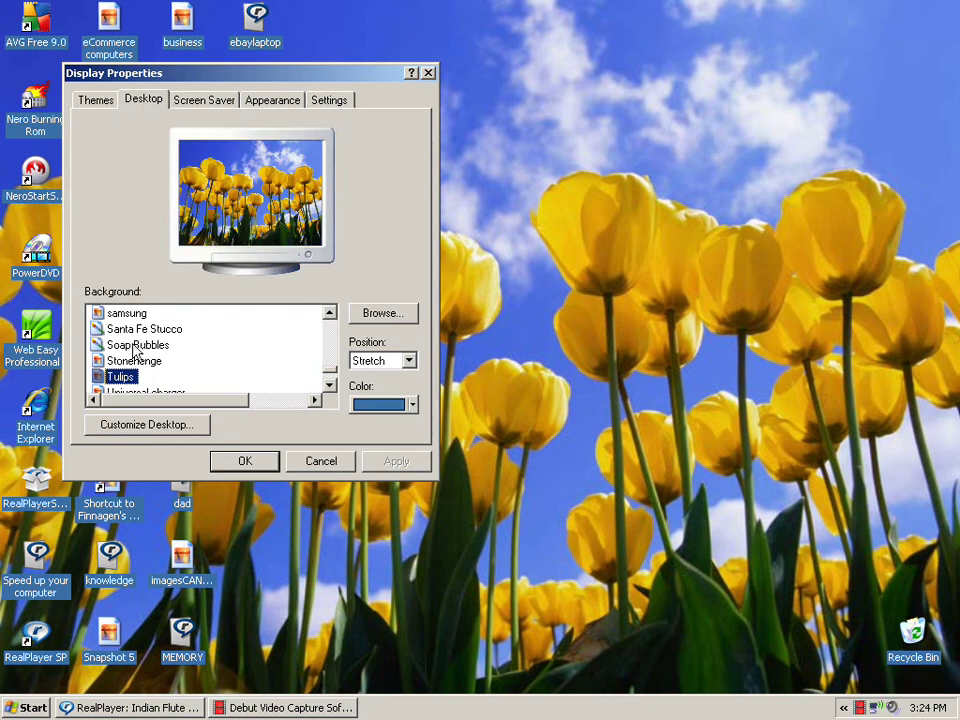
{"action": "left_click", "coordinate": [329, 386]}
{"action": "left_click", "coordinate": [329, 388]}
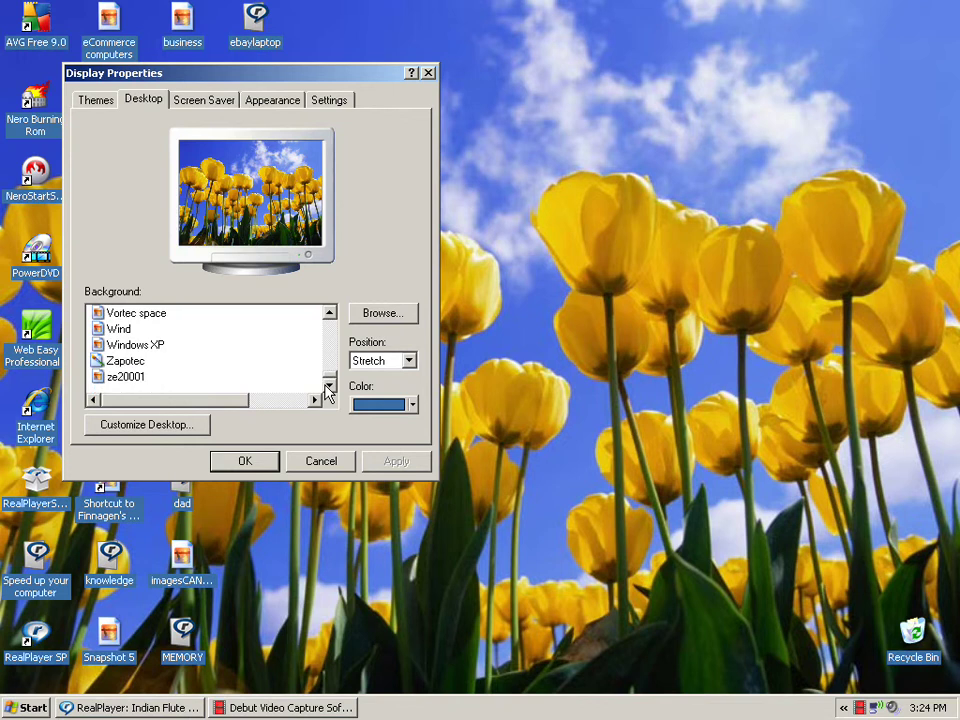
{"action": "left_click", "coordinate": [329, 315]}
{"action": "left_click", "coordinate": [329, 315]}
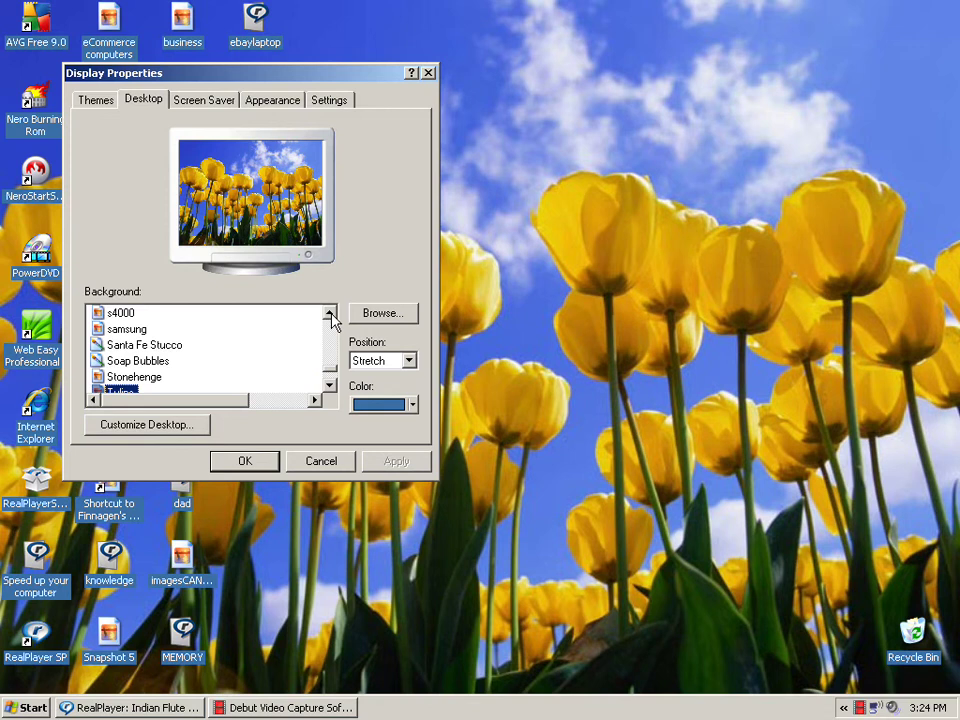
{"action": "left_click", "coordinate": [329, 315]}
{"action": "left_click", "coordinate": [329, 315]}
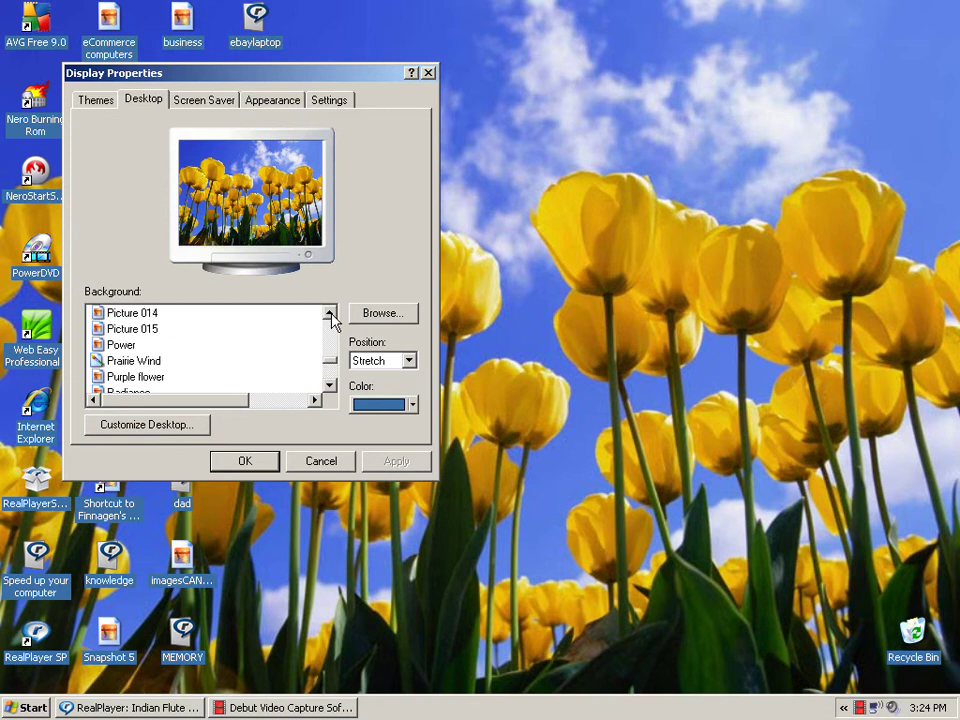
{"action": "left_click", "coordinate": [329, 315]}
{"action": "left_click", "coordinate": [329, 315]}
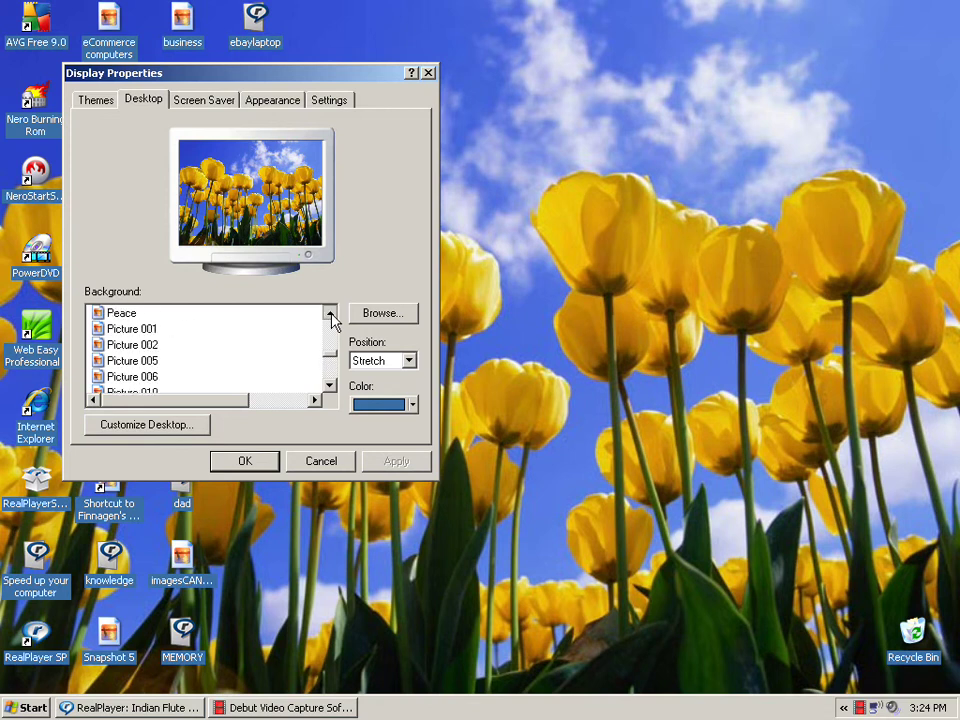
{"action": "left_click", "coordinate": [329, 315]}
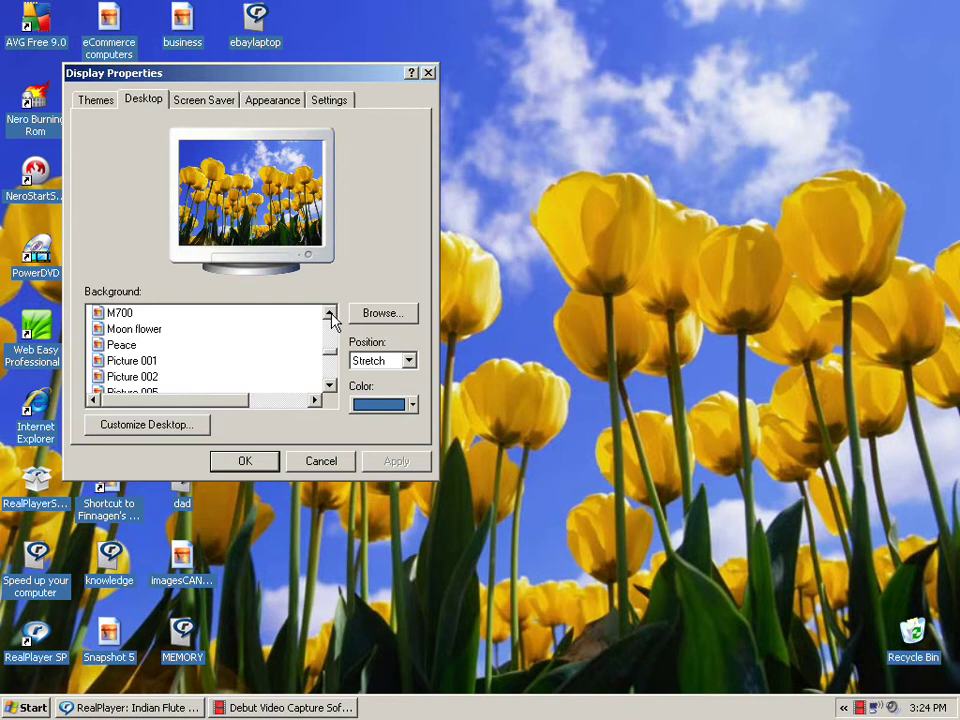
{"action": "left_click", "coordinate": [329, 315]}
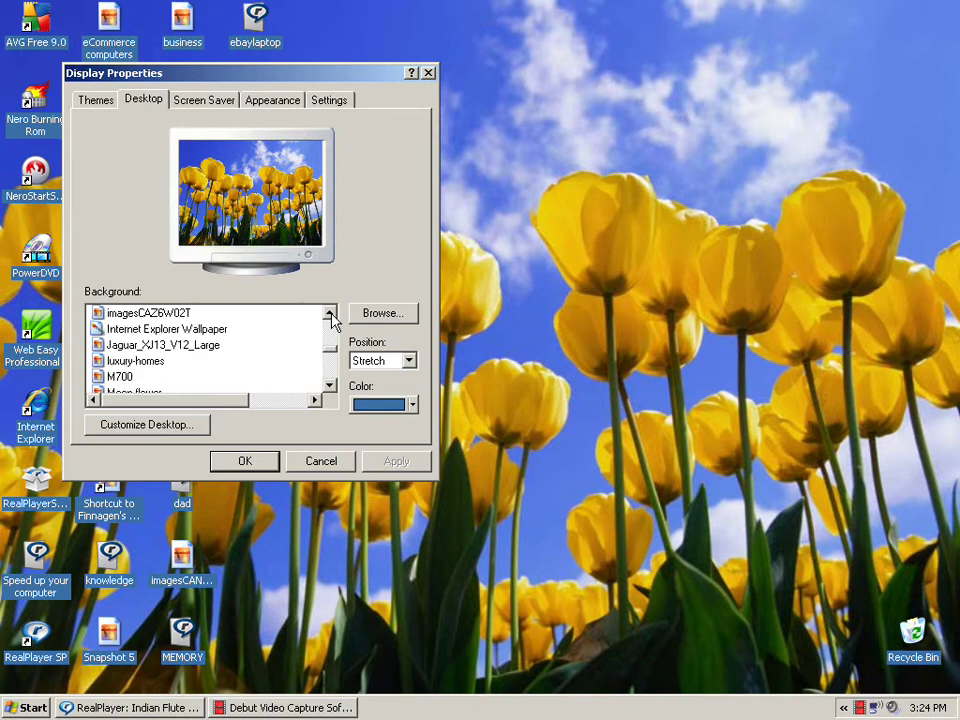
{"action": "left_click", "coordinate": [329, 315]}
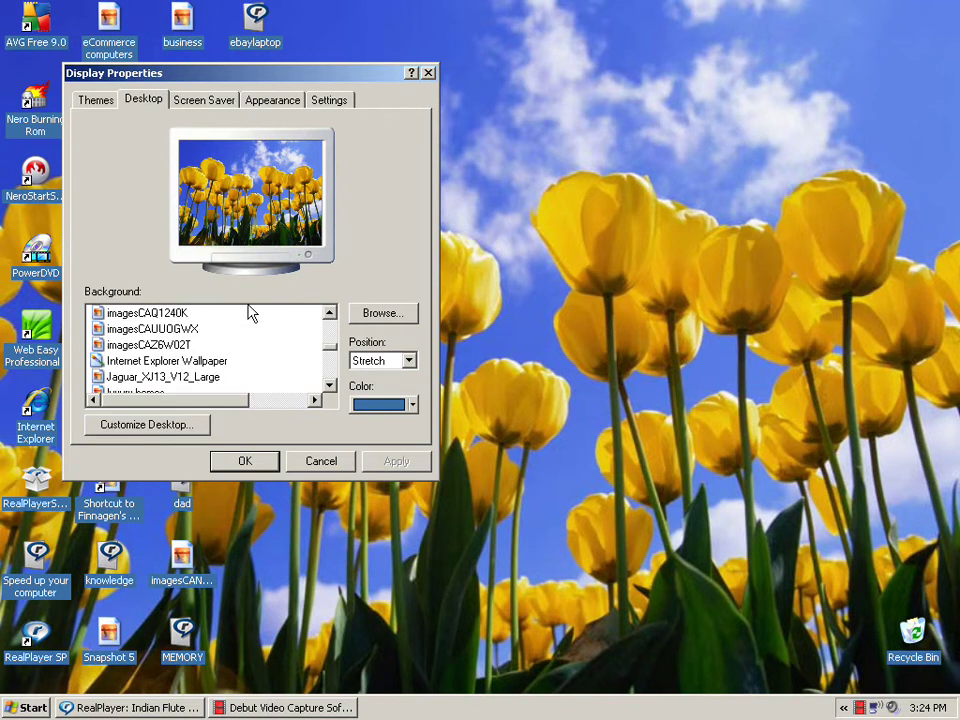
Set Jaguar_XJ13_V12_Large as the desktop background, apply it and close
{"action": "left_click", "coordinate": [177, 374]}
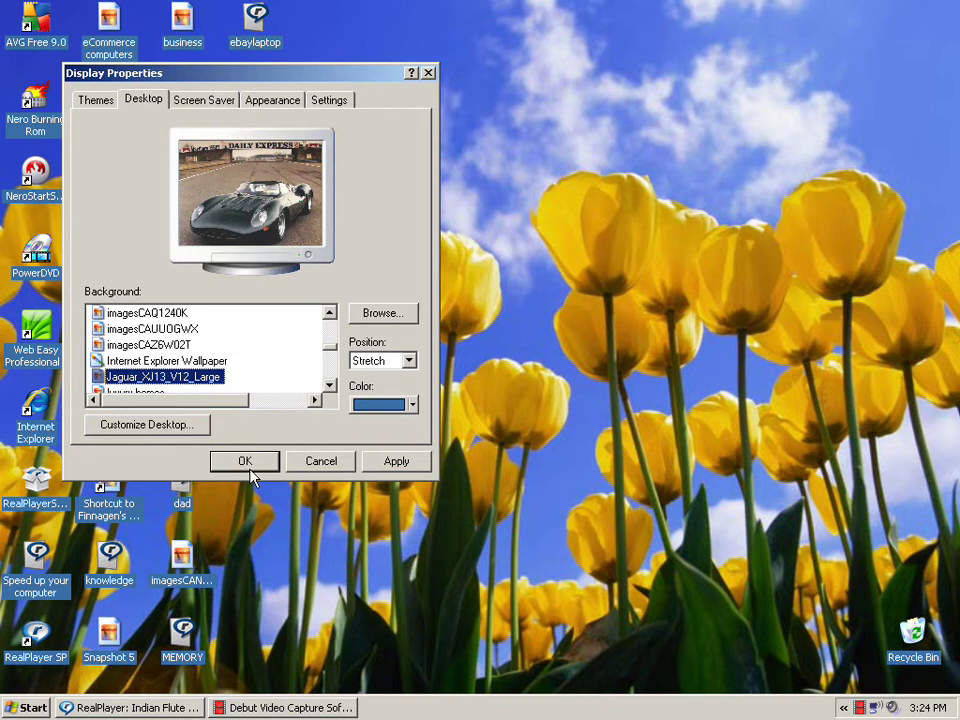
{"action": "left_click", "coordinate": [389, 464]}
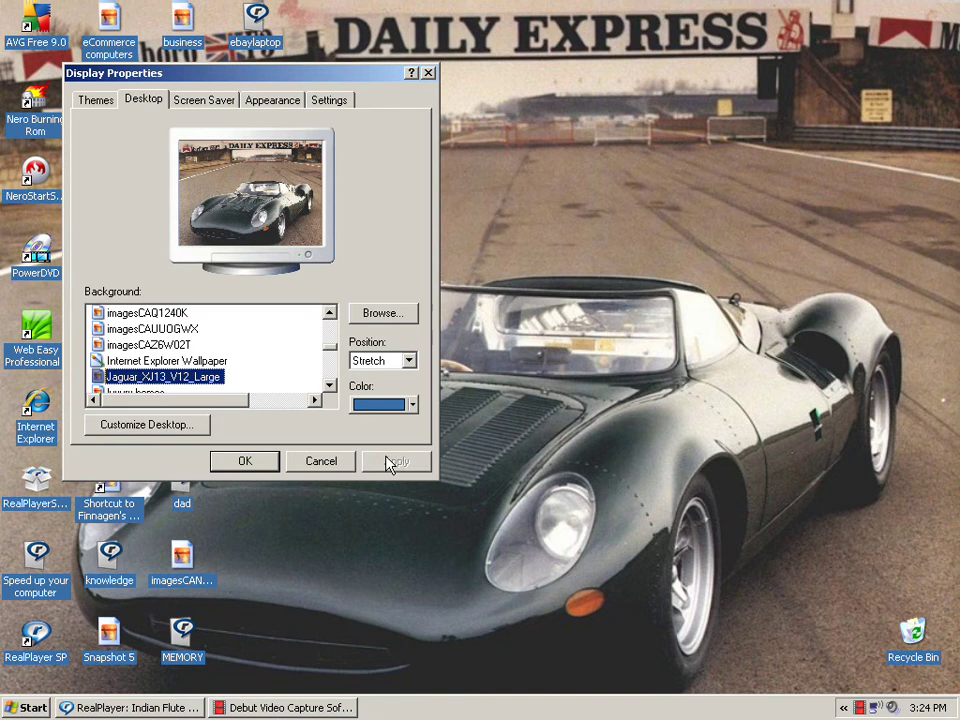
{"action": "left_click", "coordinate": [245, 461]}
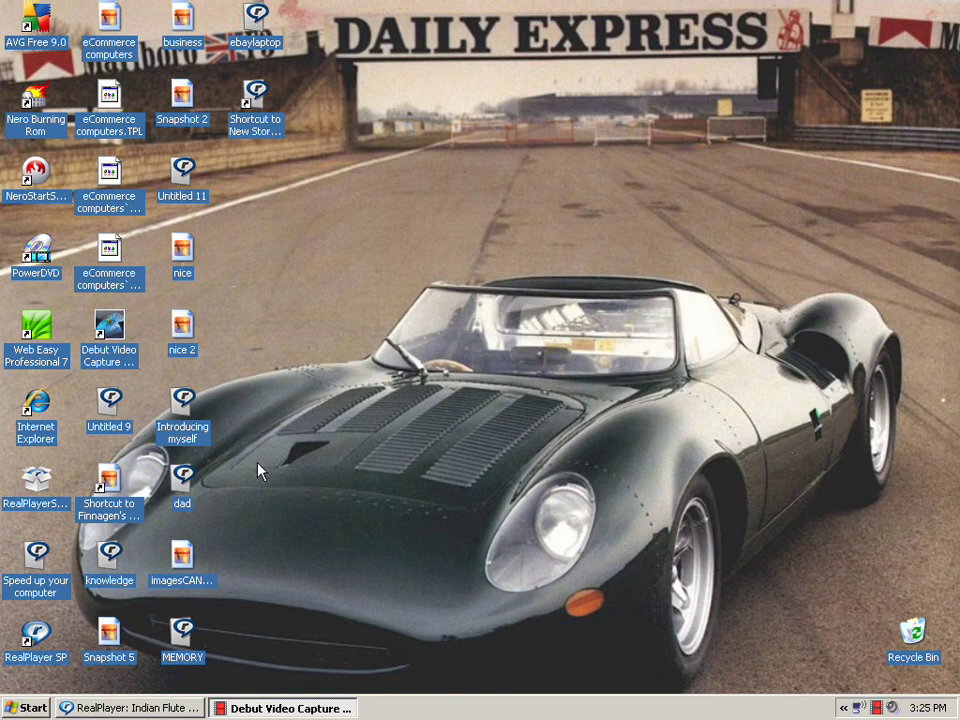
Reopen Display Properties and browse the Desktop tab's Background list
{"action": "right_click", "coordinate": [259, 471]}
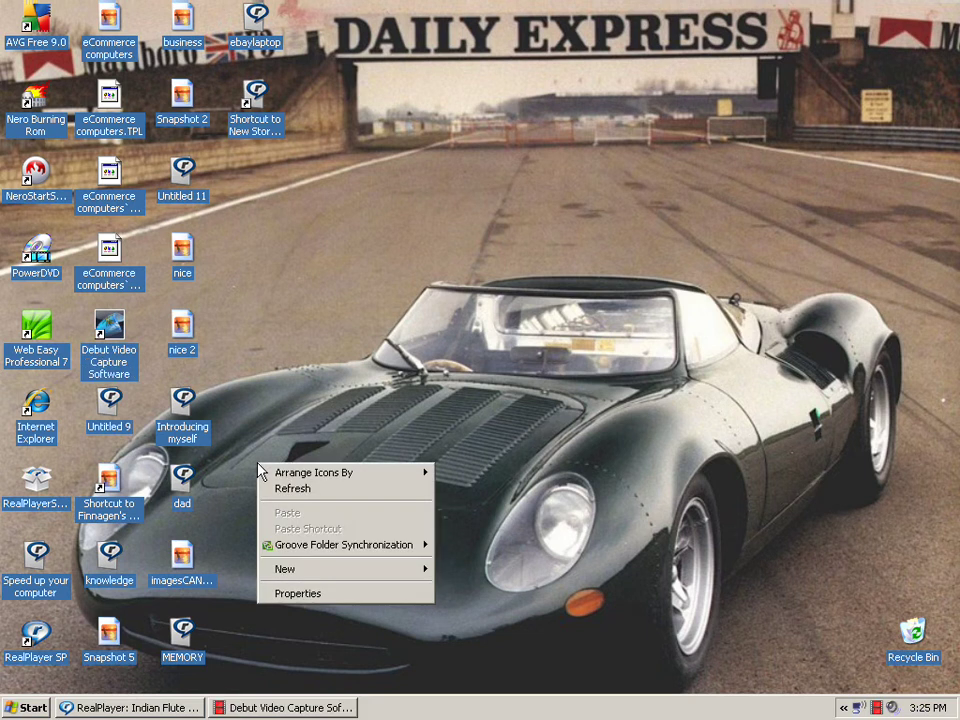
{"action": "left_click", "coordinate": [310, 593]}
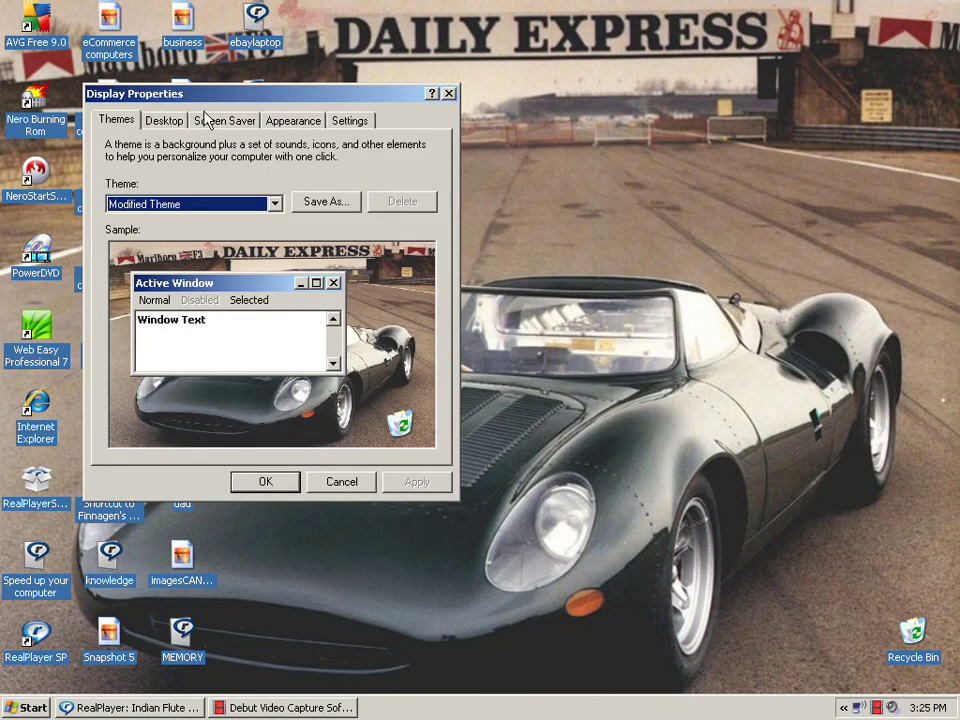
{"action": "left_click", "coordinate": [172, 122]}
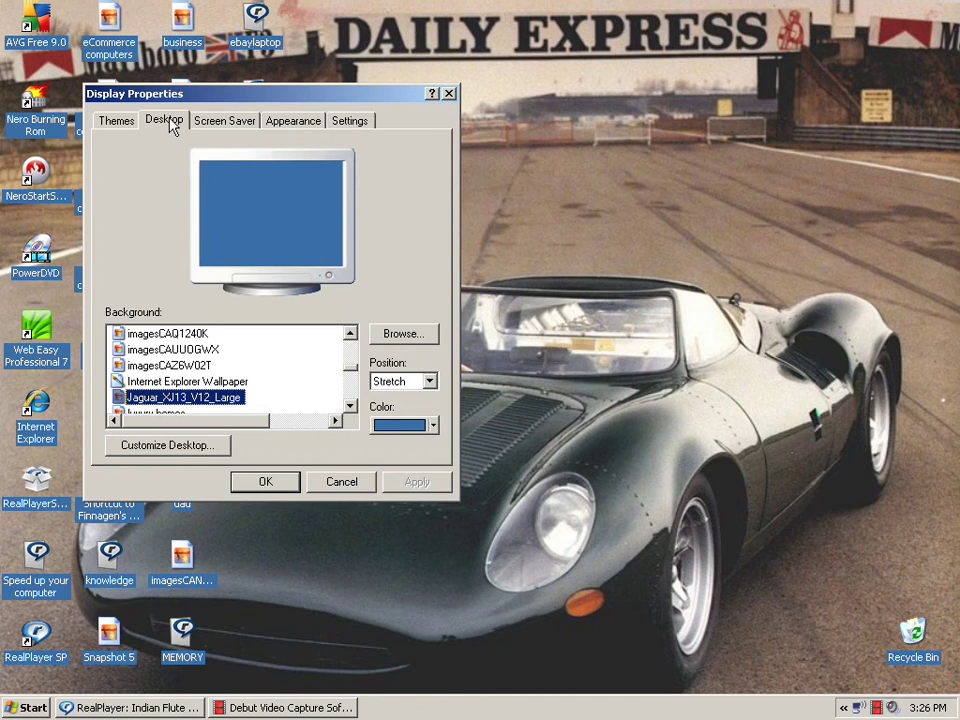
{"action": "left_click", "coordinate": [350, 335]}
{"action": "left_click", "coordinate": [350, 335]}
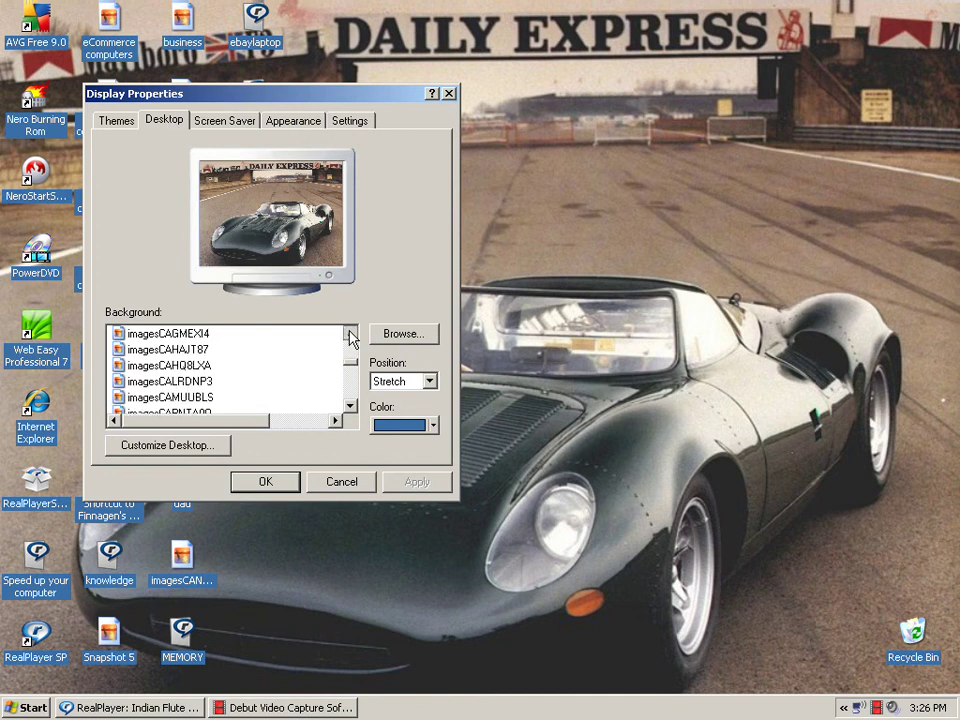
{"action": "left_click", "coordinate": [350, 335]}
{"action": "left_click", "coordinate": [350, 335]}
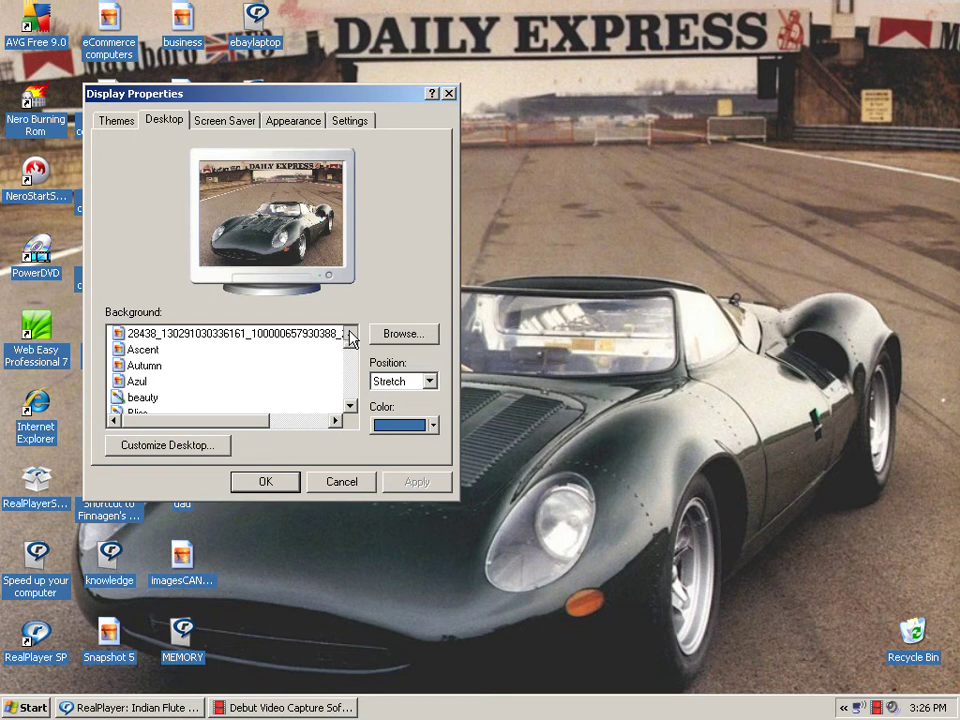
{"action": "left_click", "coordinate": [350, 335]}
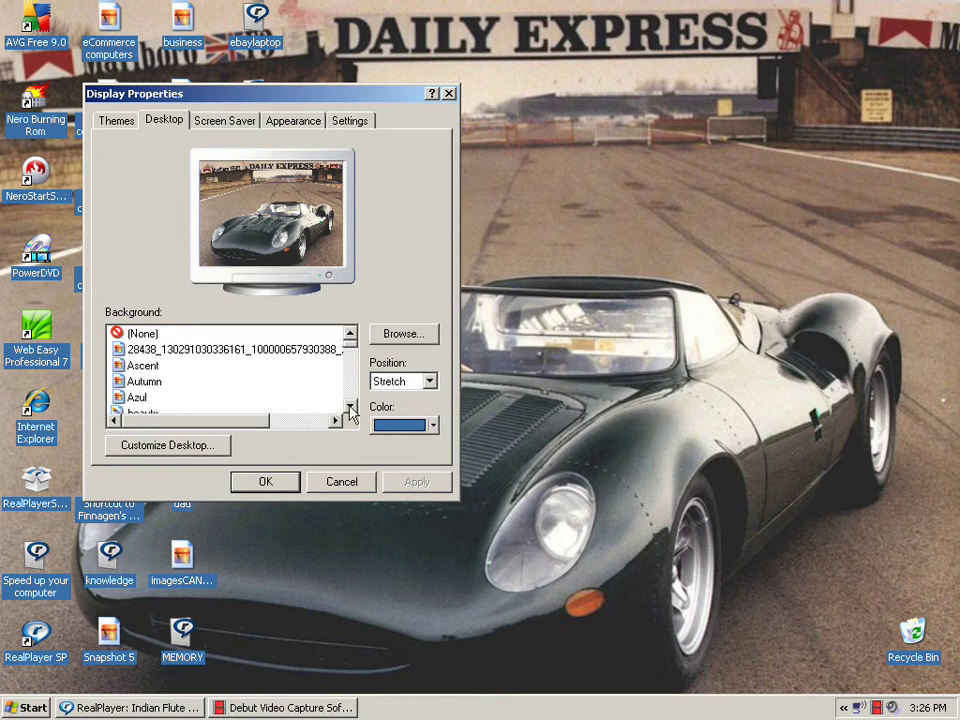
{"action": "left_click", "coordinate": [350, 408]}
{"action": "left_click", "coordinate": [350, 409]}
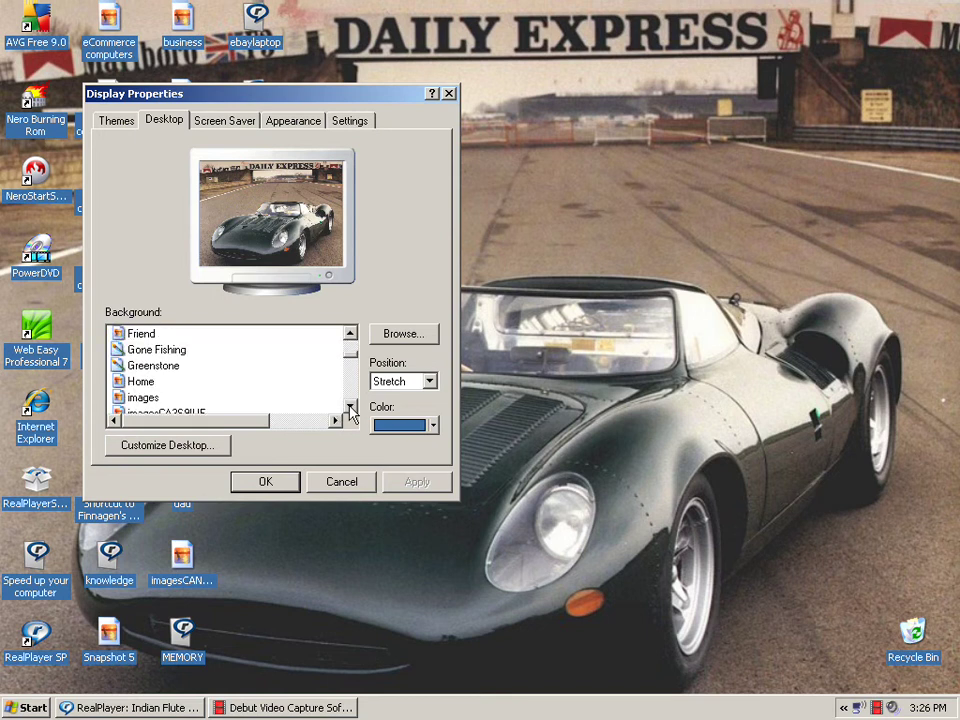
Close Display Properties without changes and launch RealPlayer SP from the desktop
{"action": "left_click", "coordinate": [449, 94]}
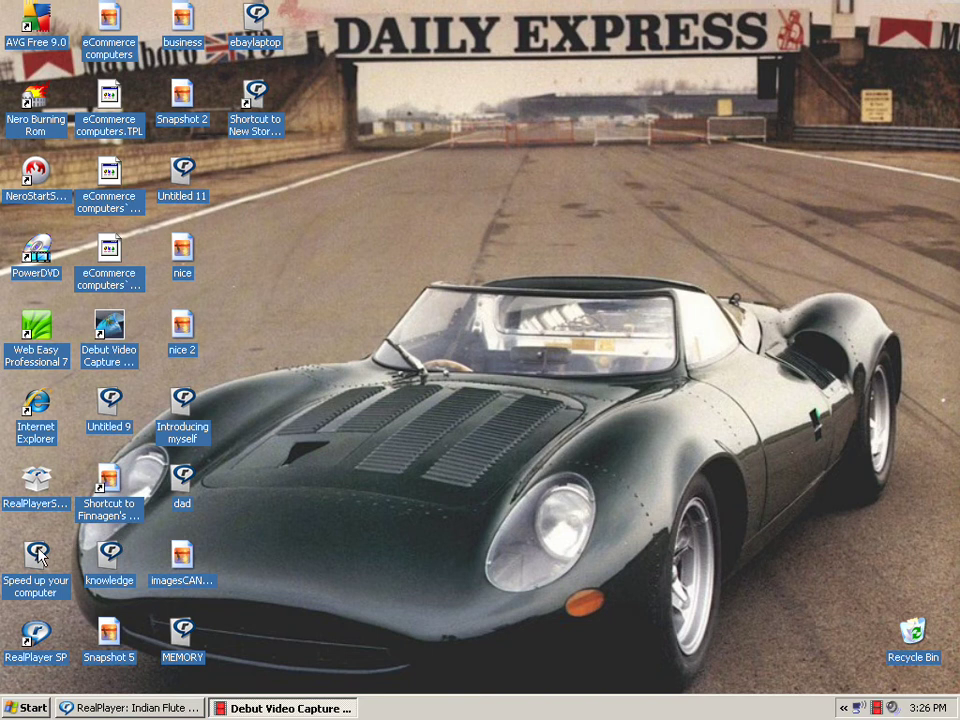
{"action": "double_click", "coordinate": [45, 648]}
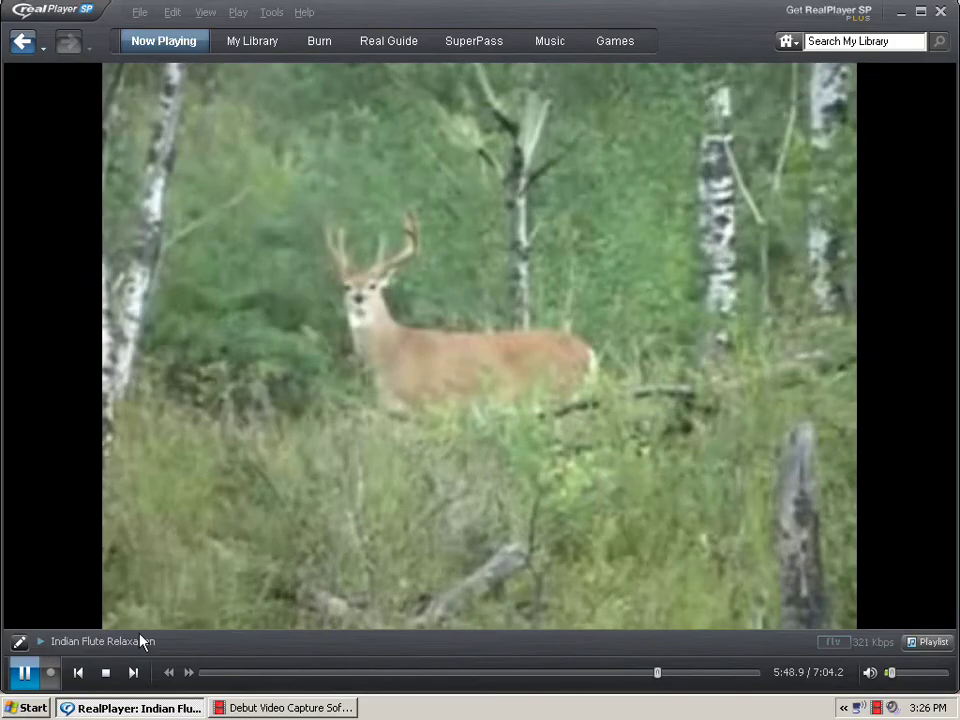
{"action": "mouse_move", "coordinate": [175, 578]}
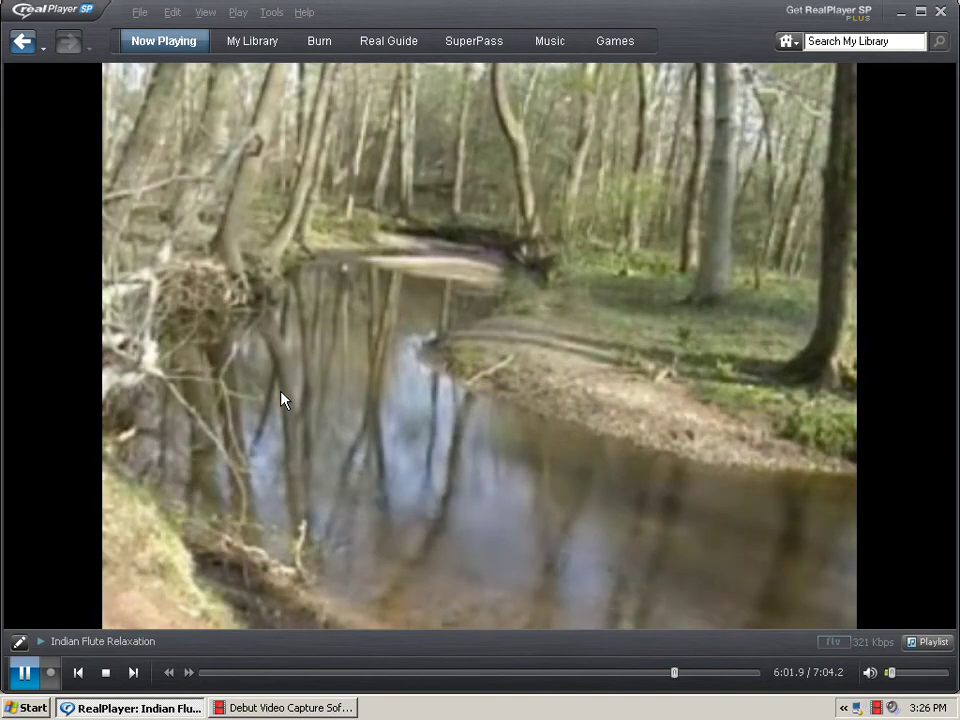
{"action": "mouse_move", "coordinate": [259, 151]}
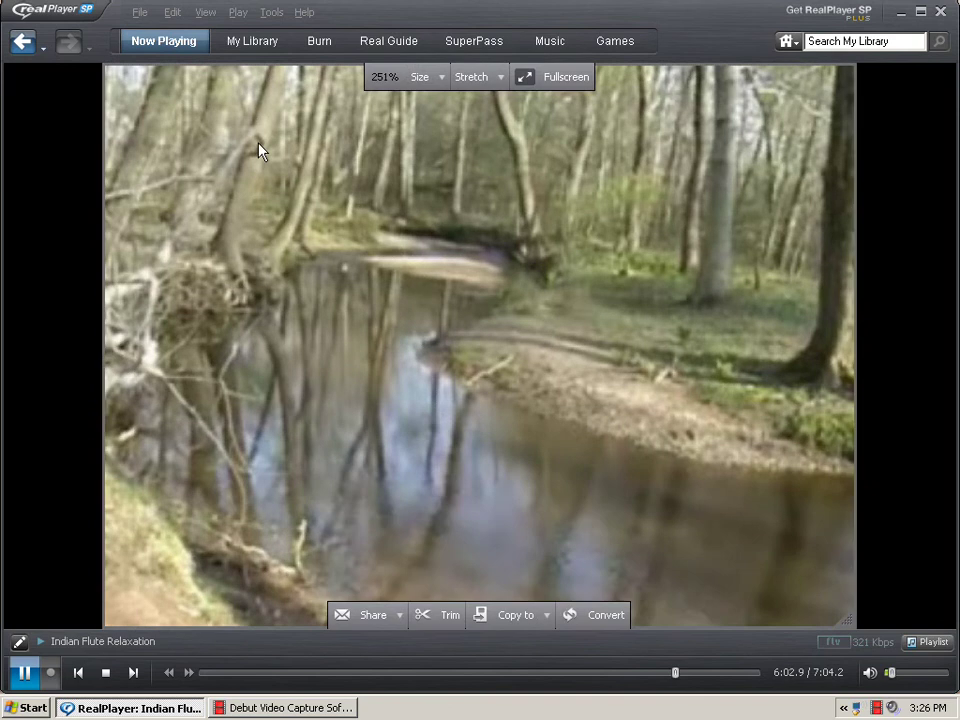
Open My Library in RealPlayer and scroll down through the Videos grid
{"action": "left_click", "coordinate": [268, 44]}
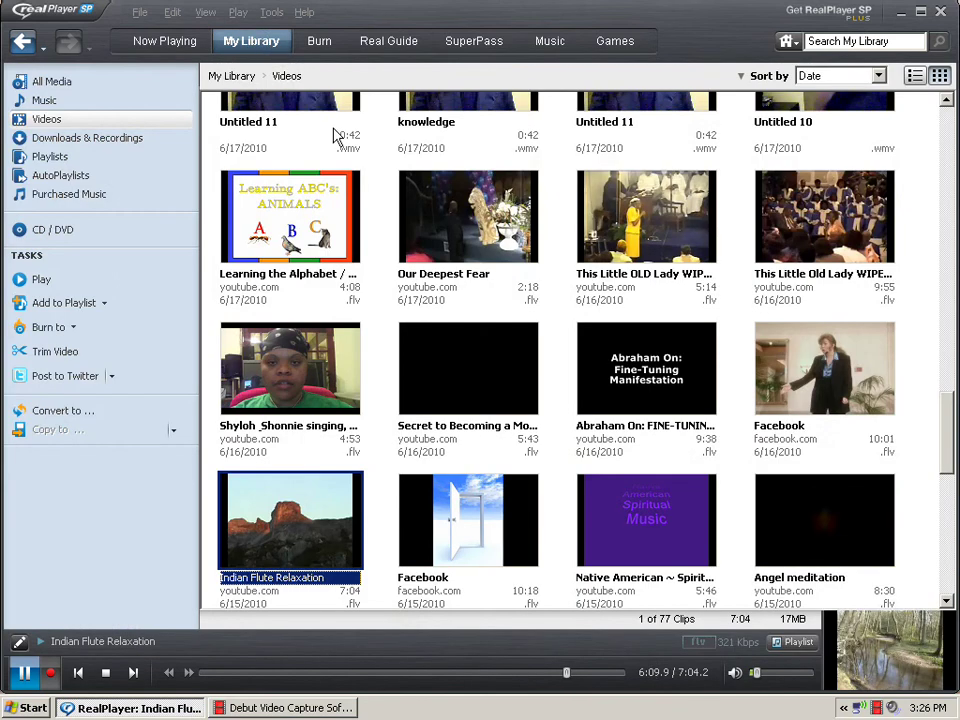
{"action": "scroll", "coordinate": [940, 100], "scroll_direction": "up", "scroll_amount": 6}
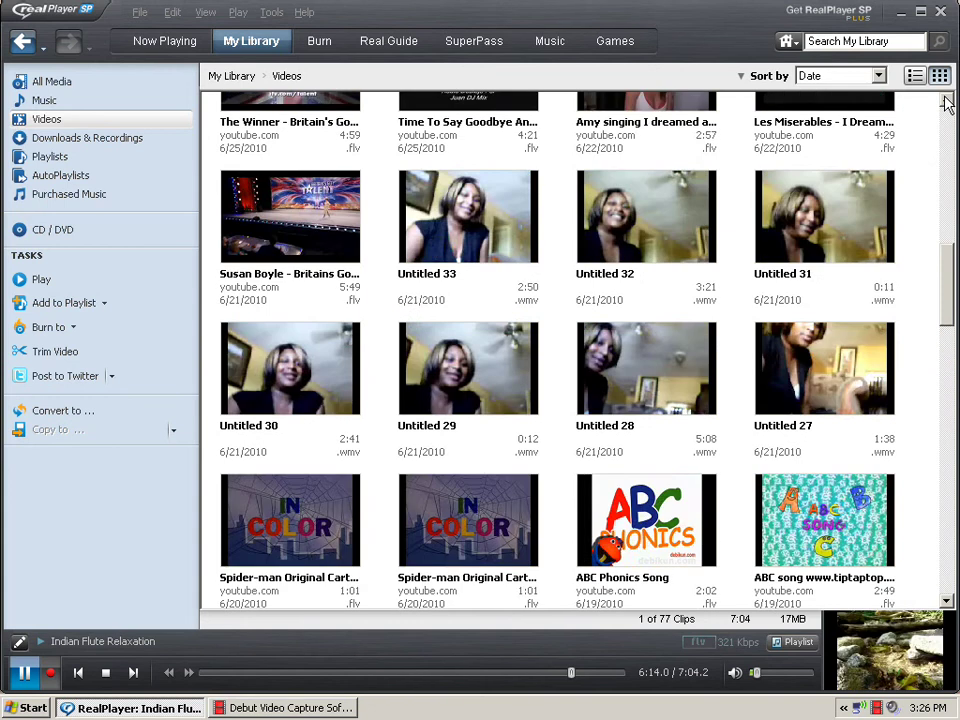
{"action": "scroll", "coordinate": [946, 103], "scroll_direction": "up", "scroll_amount": 3}
{"action": "scroll", "coordinate": [946, 103], "scroll_direction": "up", "scroll_amount": 3}
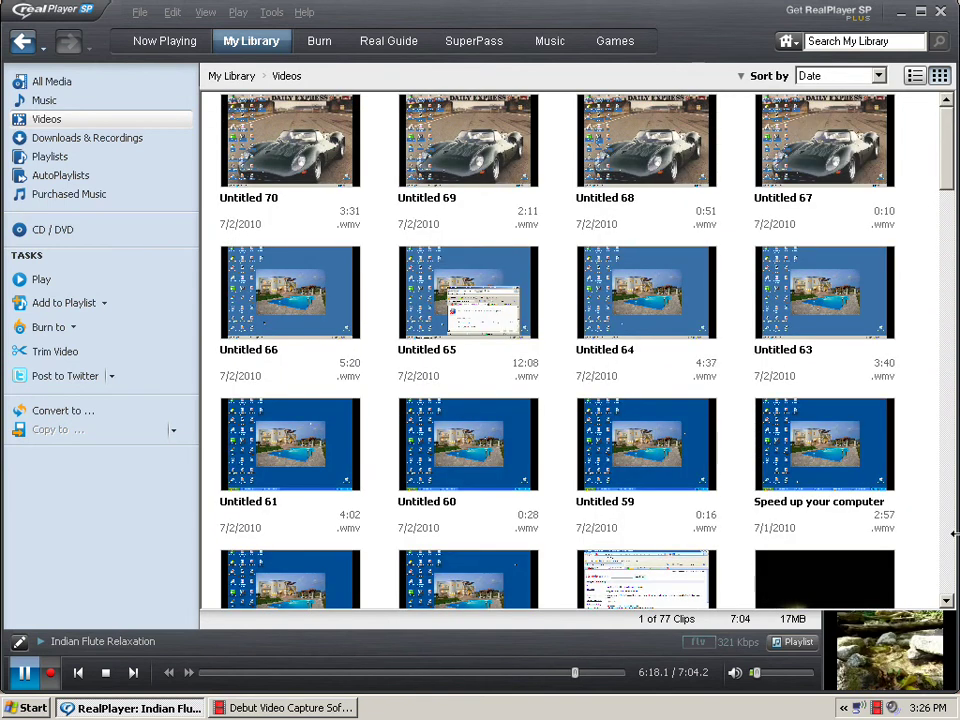
{"action": "left_click", "coordinate": [946, 602]}
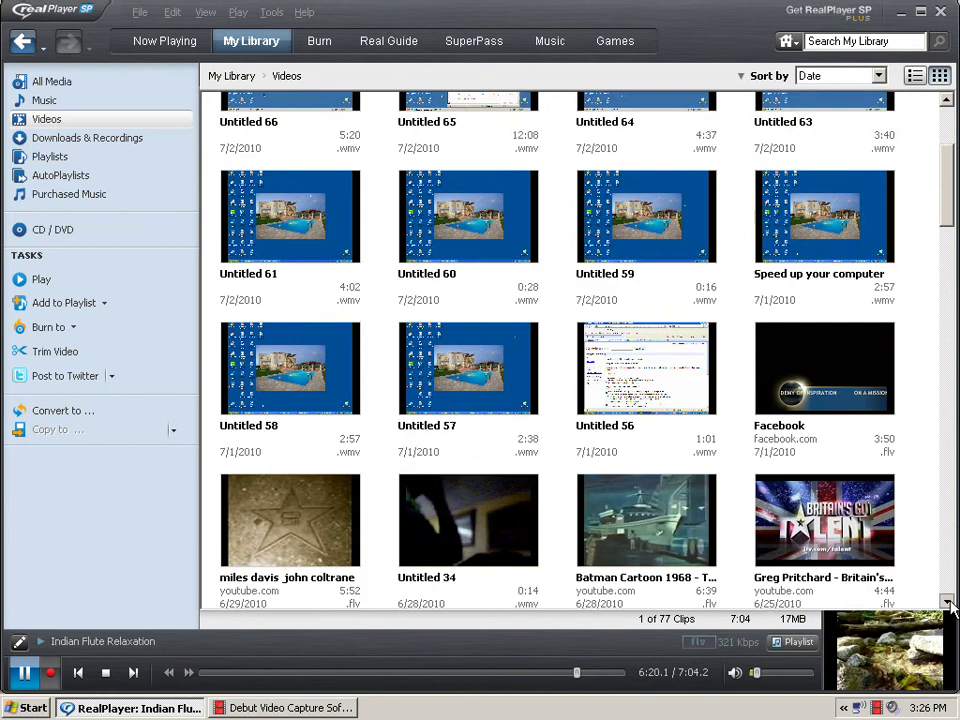
{"action": "left_click", "coordinate": [946, 602]}
{"action": "left_click", "coordinate": [947, 603]}
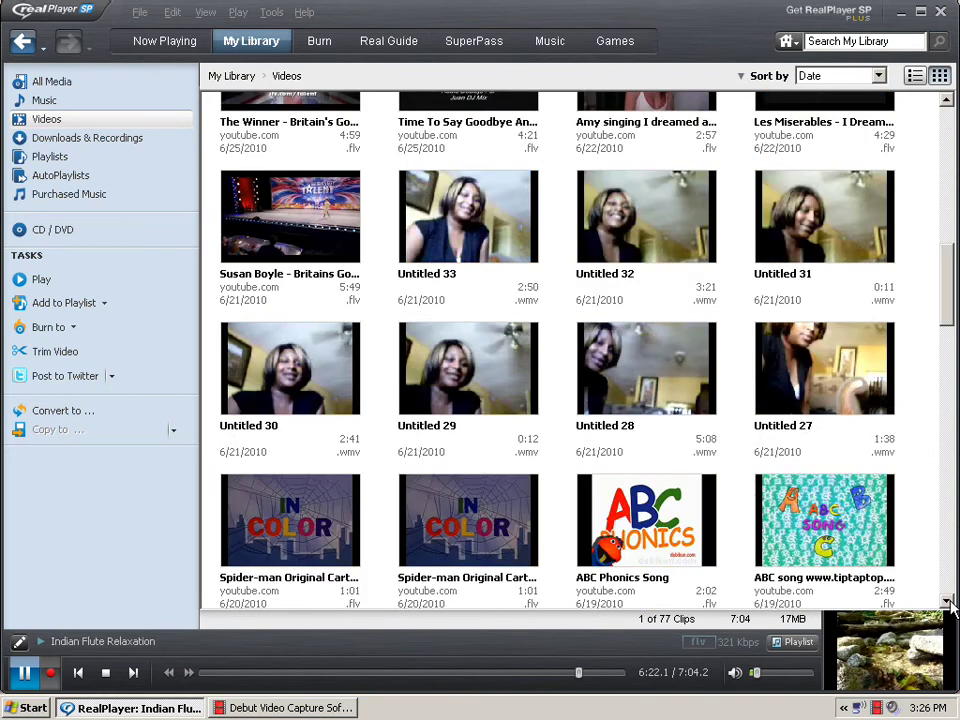
{"action": "left_click", "coordinate": [947, 603]}
{"action": "left_click", "coordinate": [947, 603]}
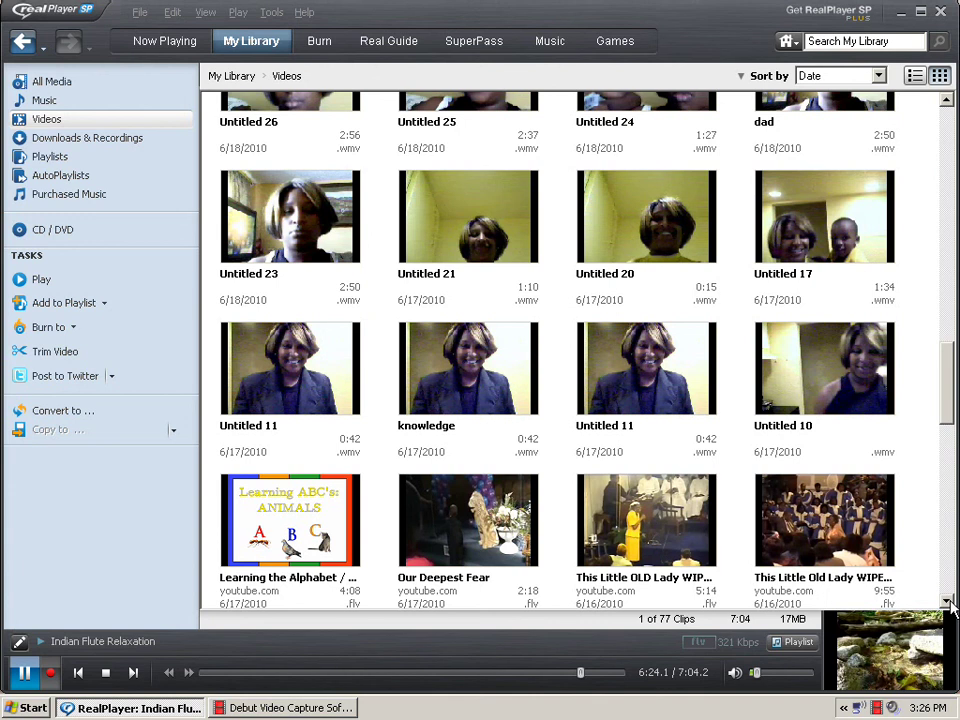
{"action": "left_click", "coordinate": [947, 603]}
{"action": "left_click", "coordinate": [947, 603]}
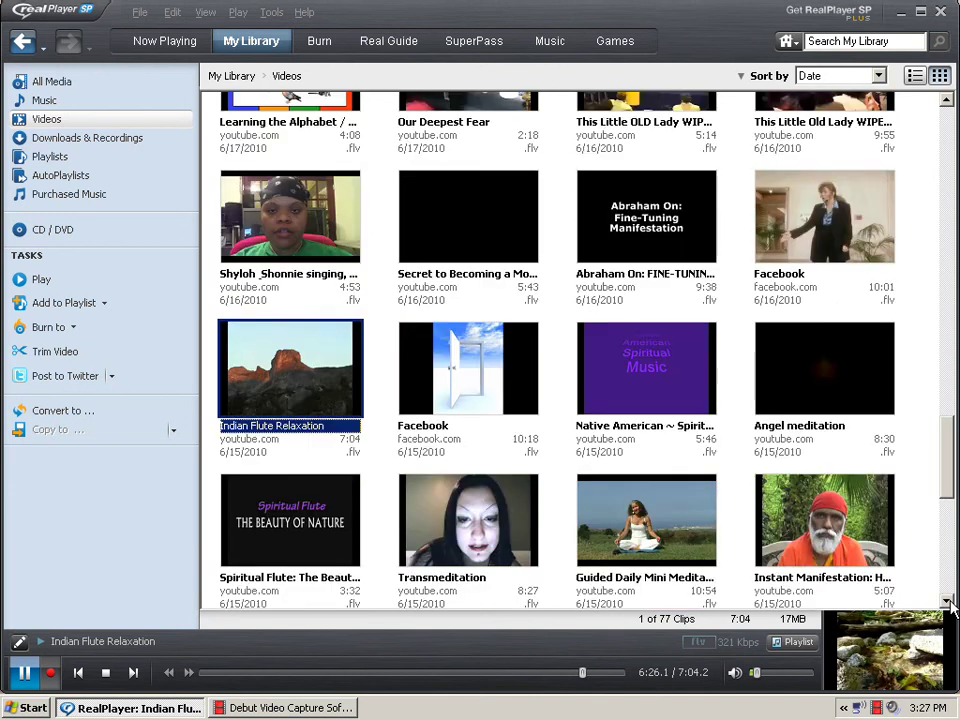
{"action": "left_click", "coordinate": [947, 603]}
{"action": "left_click", "coordinate": [947, 603]}
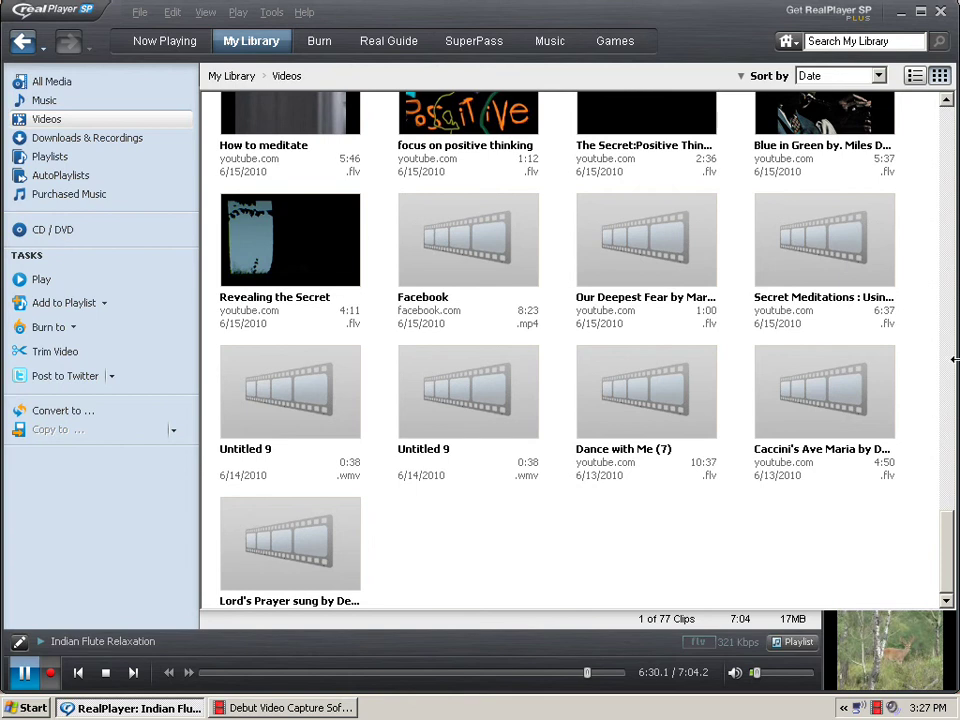
Scroll back up the Videos grid and close RealPlayer SP
{"action": "left_click", "coordinate": [948, 103]}
{"action": "left_click", "coordinate": [948, 103]}
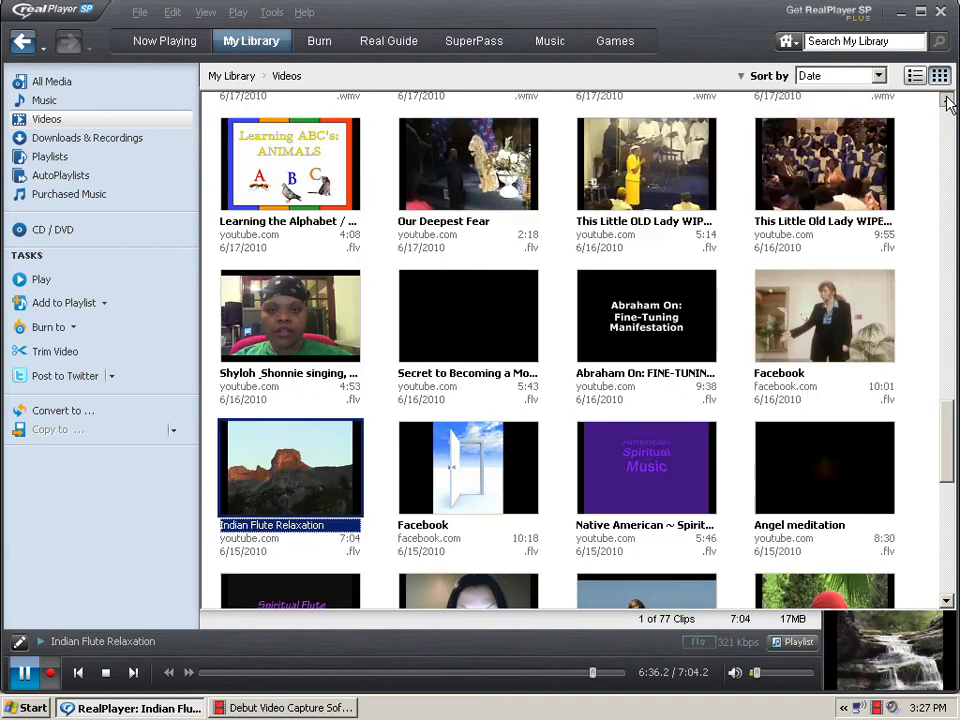
{"action": "left_click", "coordinate": [948, 103]}
{"action": "left_click", "coordinate": [948, 103]}
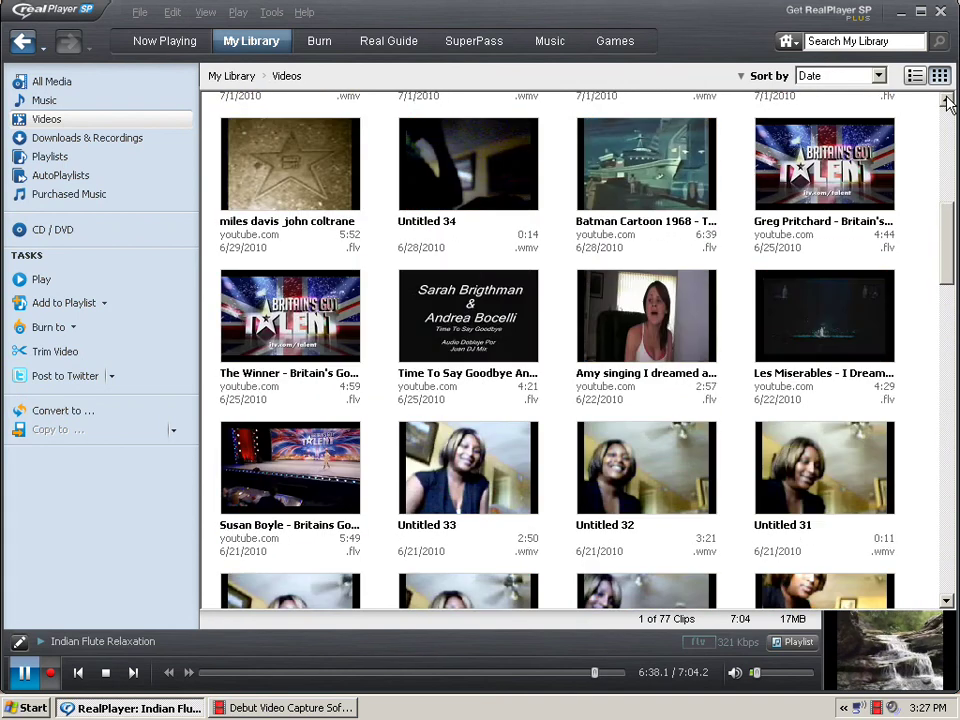
{"action": "left_click", "coordinate": [948, 103]}
{"action": "left_click", "coordinate": [948, 103]}
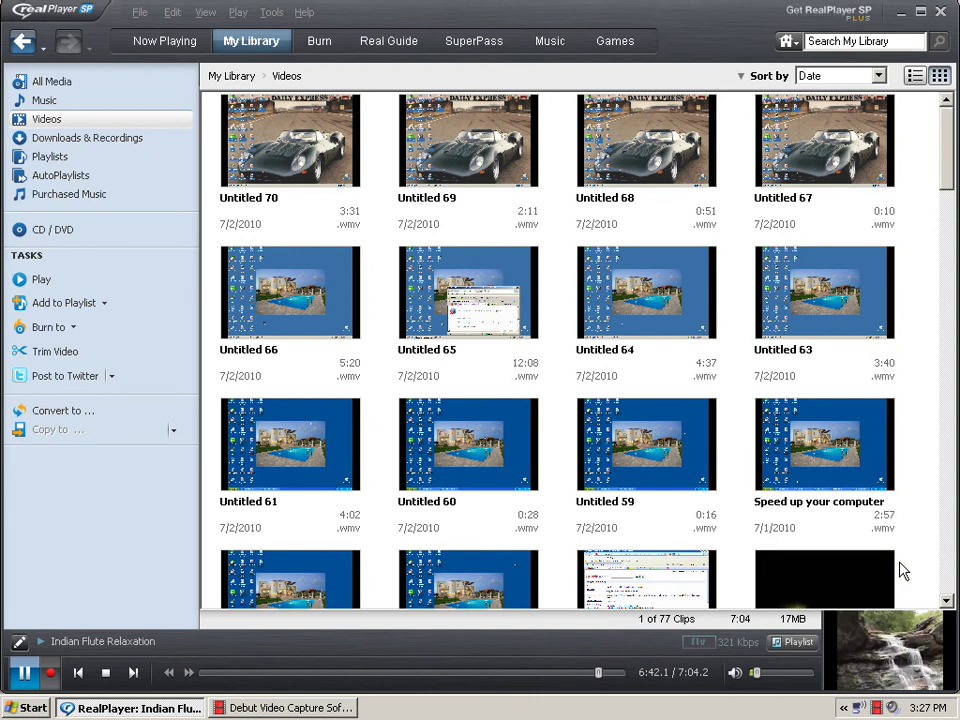
{"action": "left_click", "coordinate": [942, 12]}
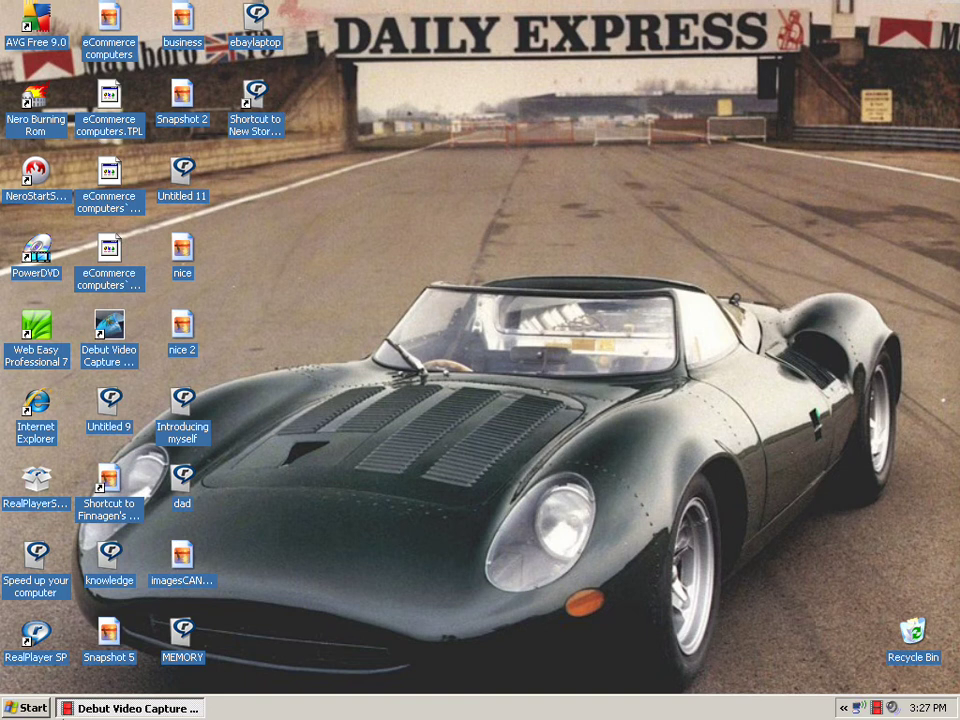
Open My Documents from the Start menu, then the My Pictures folder
{"action": "left_click", "coordinate": [33, 708]}
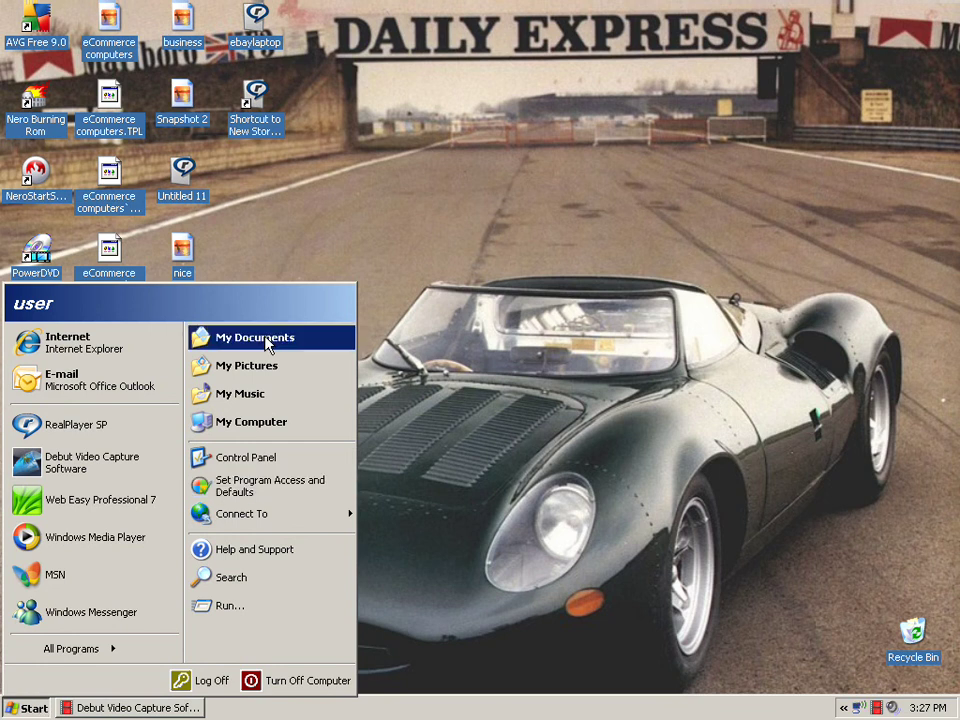
{"action": "left_click", "coordinate": [200, 340]}
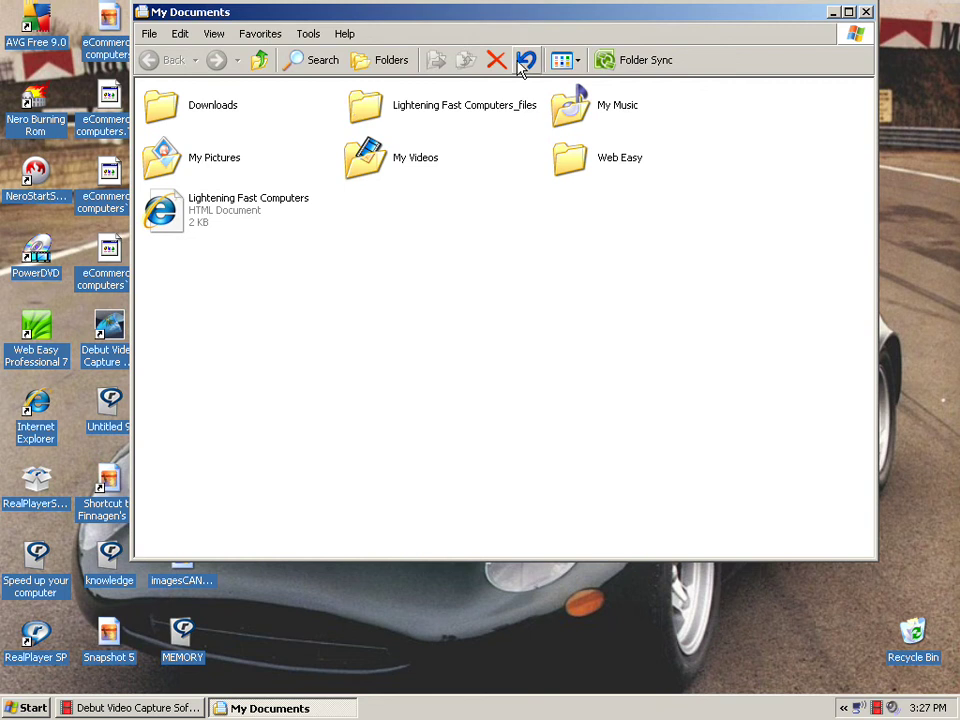
{"action": "double_click", "coordinate": [222, 160]}
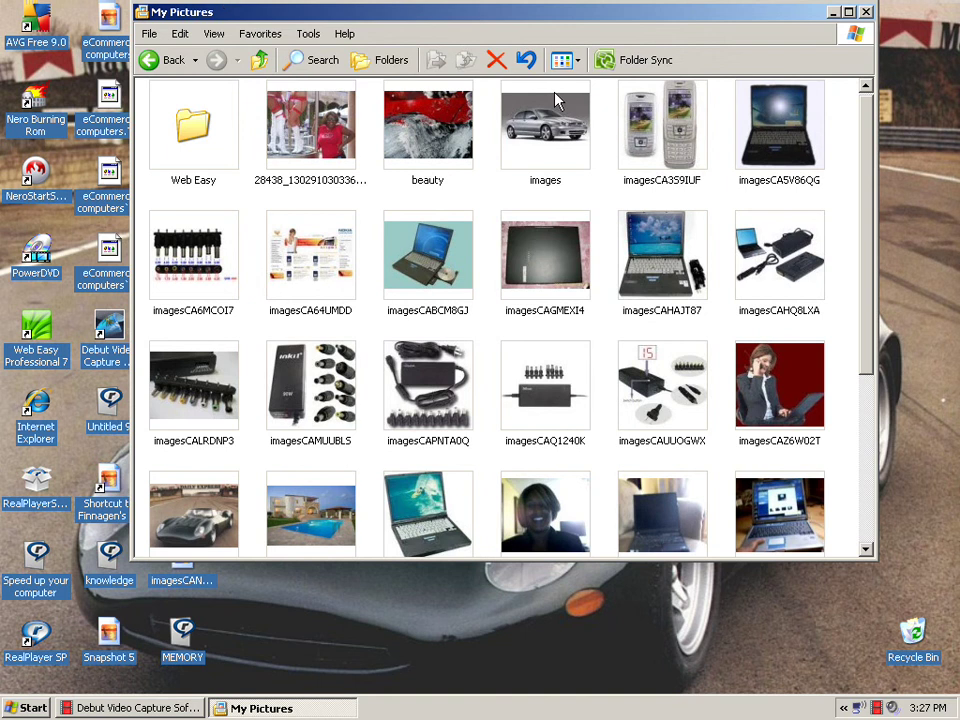
Scroll down and back up through the My Pictures thumbnails to reach luxury-homes
{"action": "left_click", "coordinate": [867, 552]}
{"action": "left_click", "coordinate": [866, 551]}
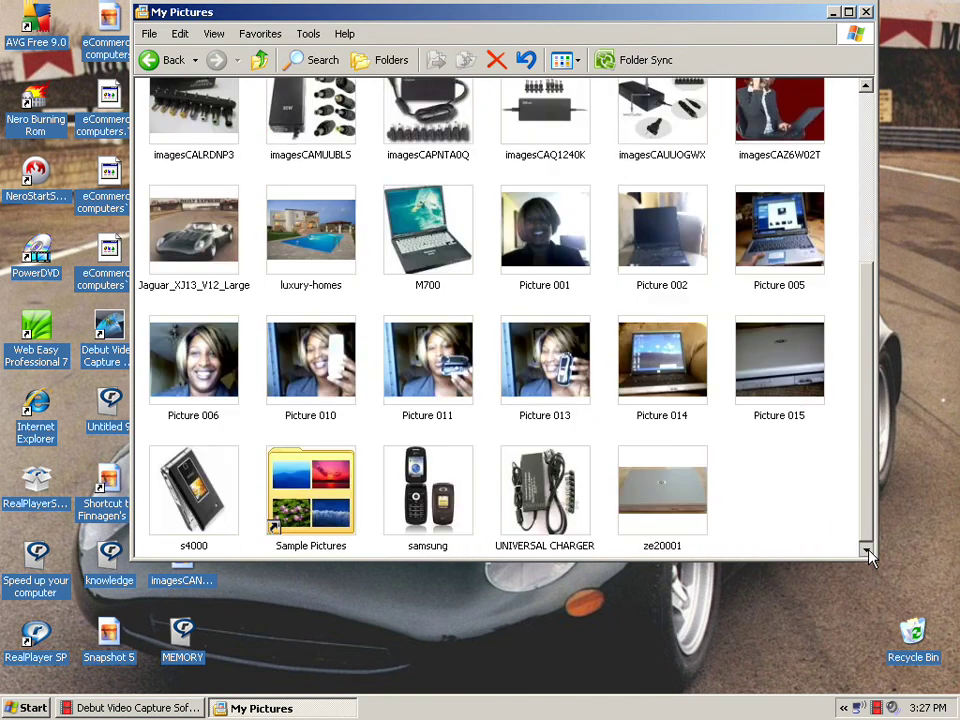
{"action": "left_click", "coordinate": [865, 90]}
{"action": "left_click", "coordinate": [865, 90]}
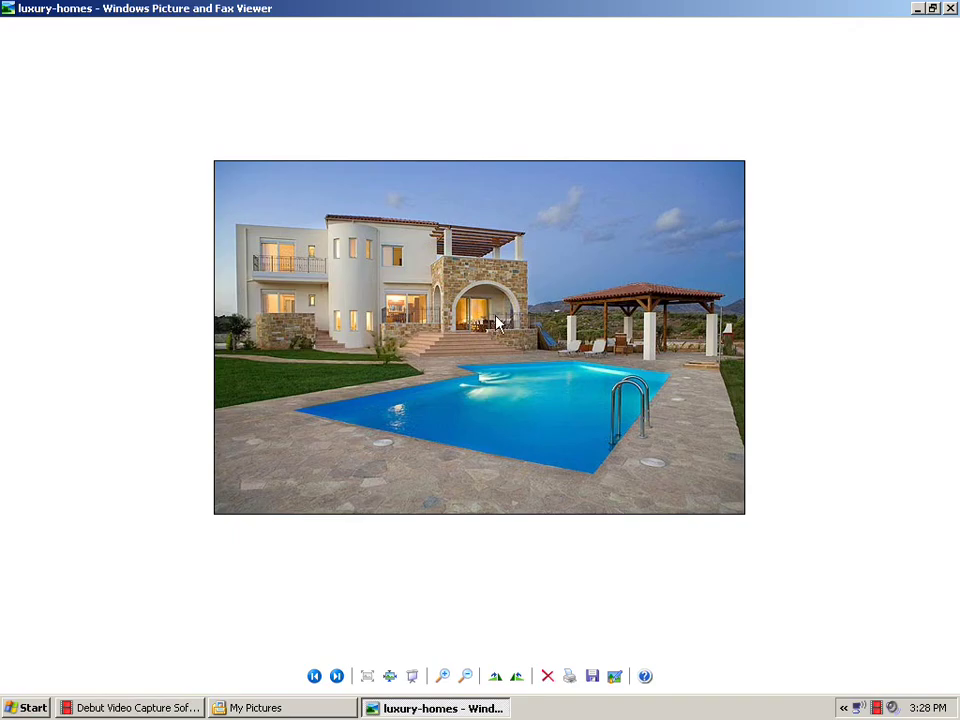
Cancel deleting the luxury-homes photo and close the picture viewer
{"action": "left_click", "coordinate": [548, 676]}
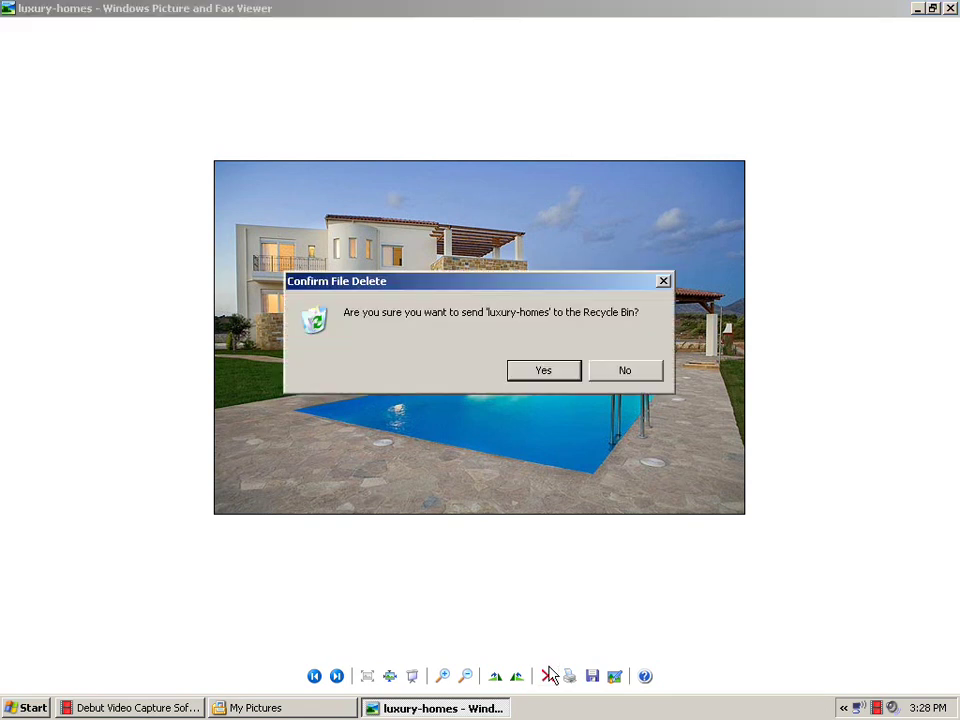
{"action": "left_click", "coordinate": [645, 368]}
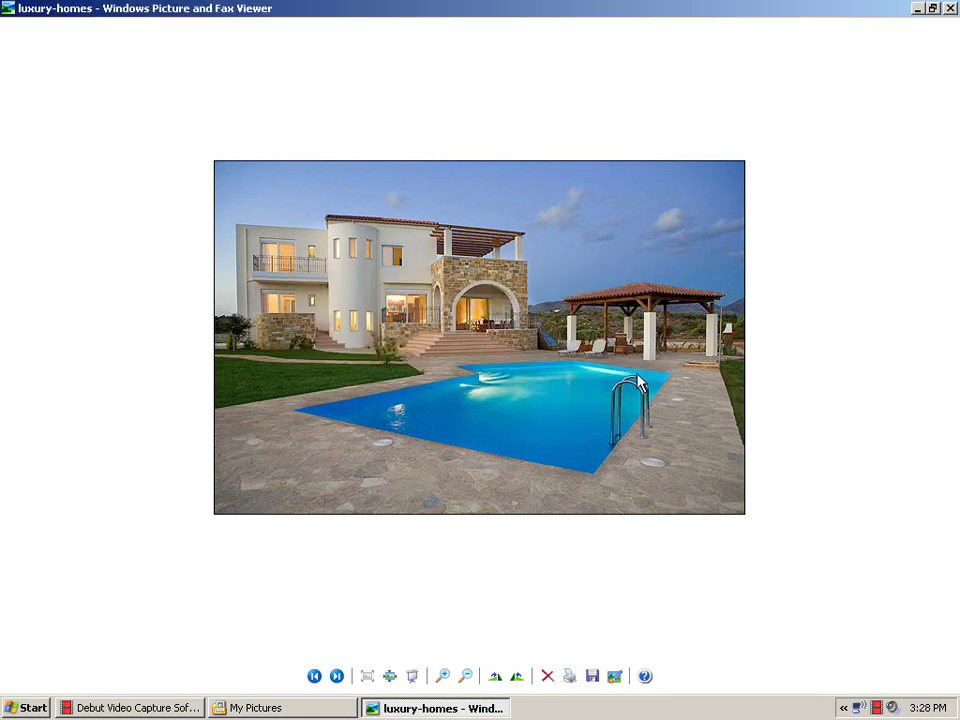
{"action": "left_click", "coordinate": [950, 9]}
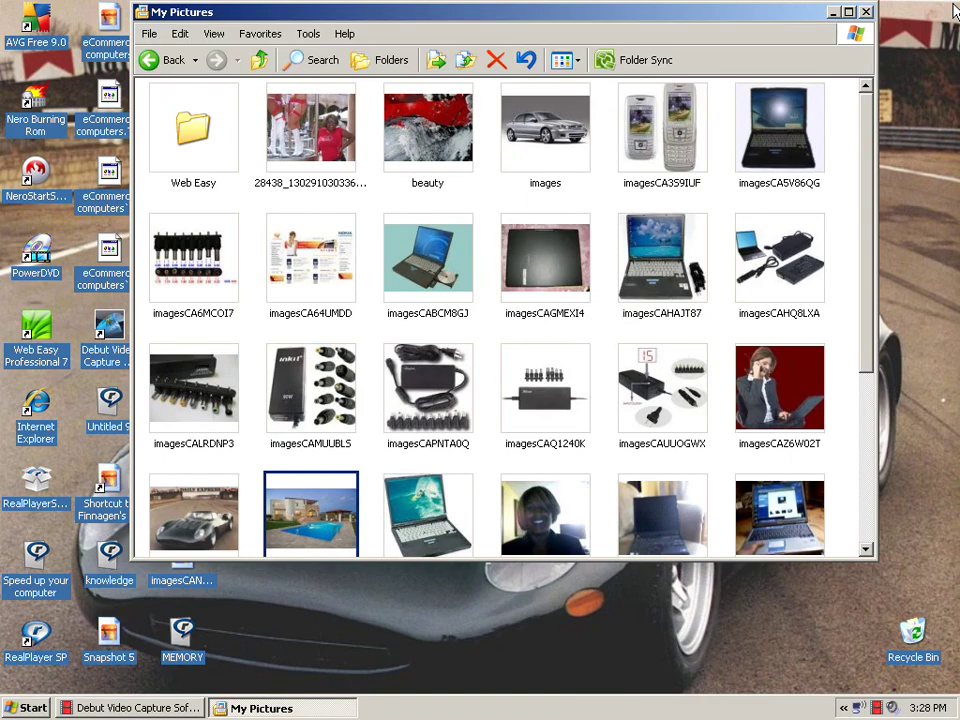
Scroll My Pictures back to the top and open the silver car 'images' photo
{"action": "left_click", "coordinate": [866, 553]}
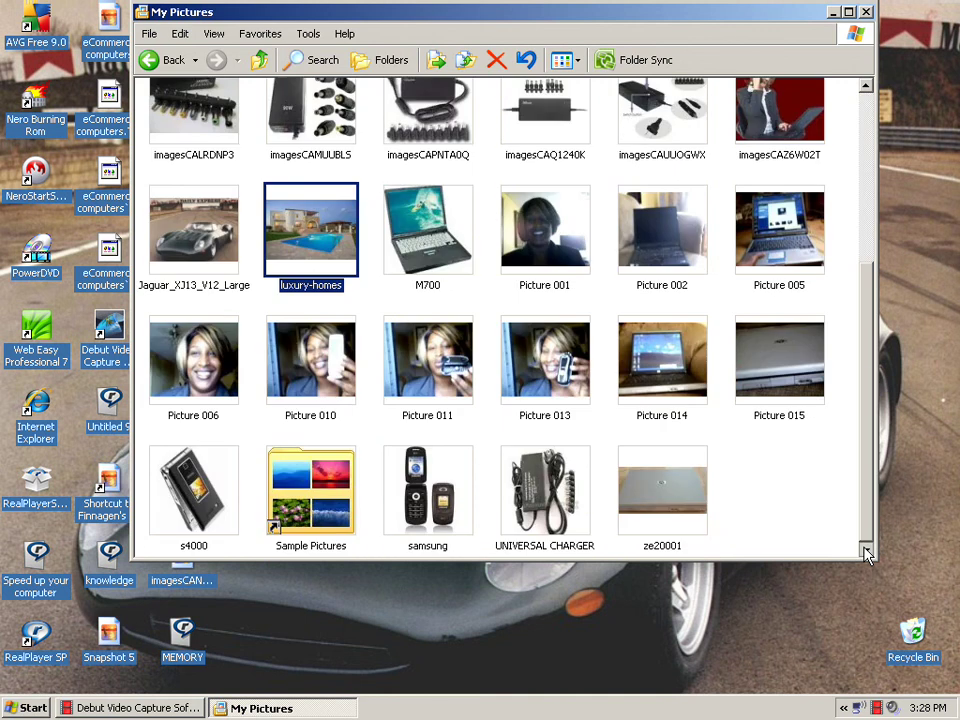
{"action": "left_click", "coordinate": [866, 88]}
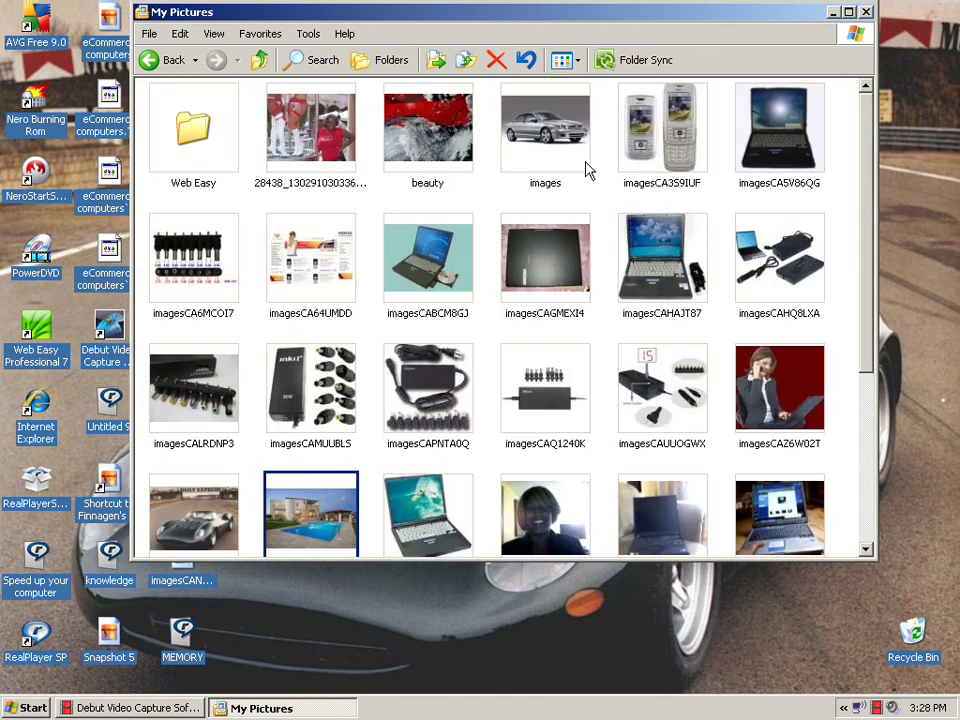
{"action": "double_click", "coordinate": [555, 128]}
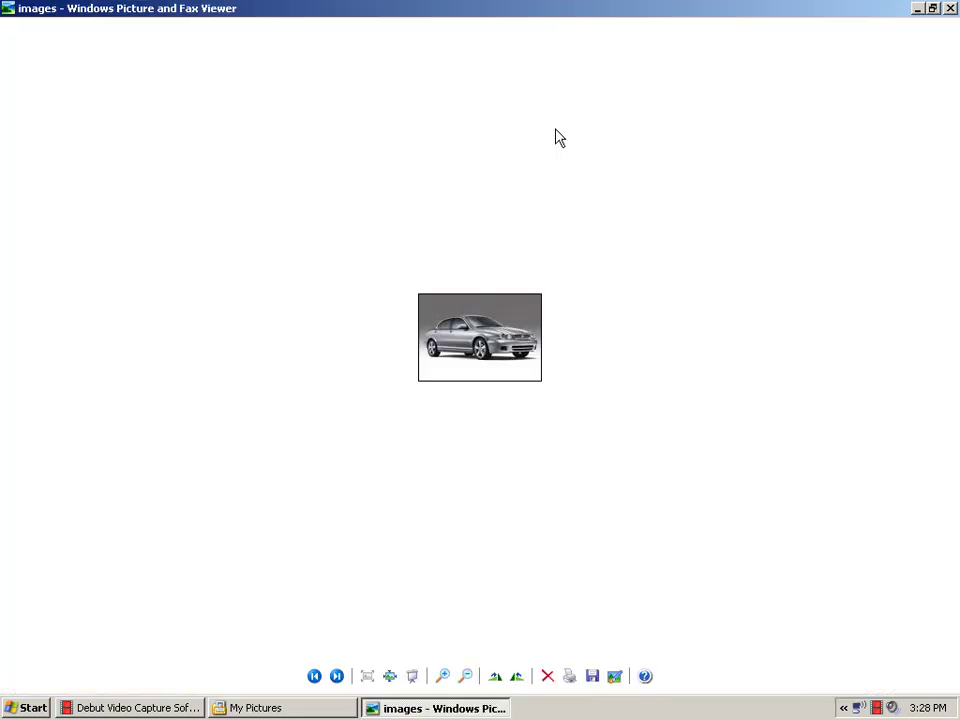
Zoom in three times on the silver sedan picture
{"action": "left_click", "coordinate": [444, 677]}
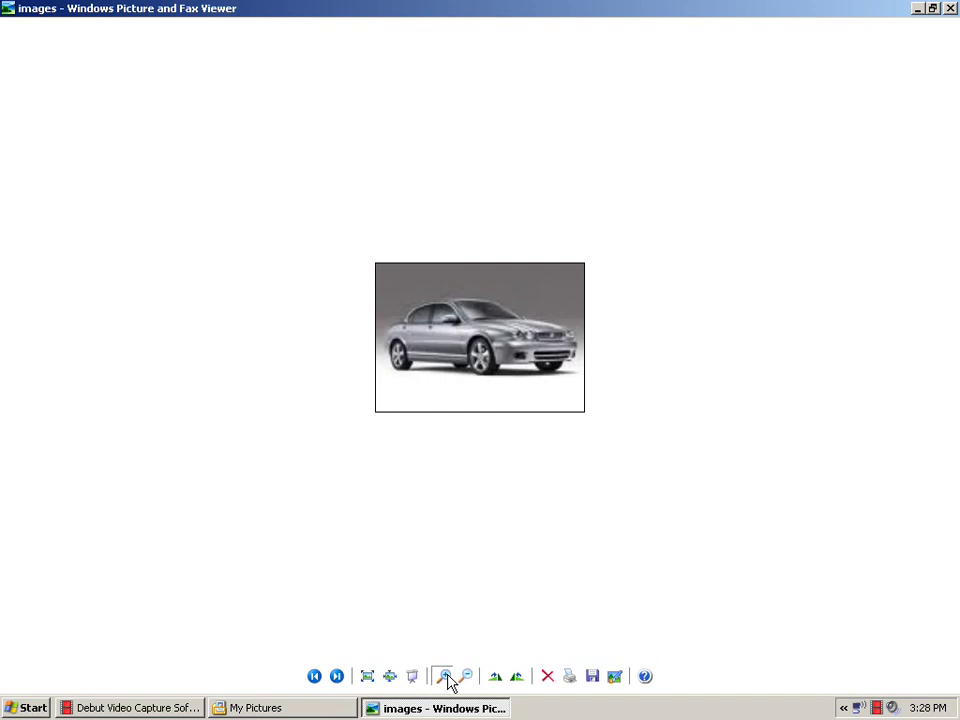
{"action": "left_click", "coordinate": [444, 677]}
{"action": "left_click", "coordinate": [444, 677]}
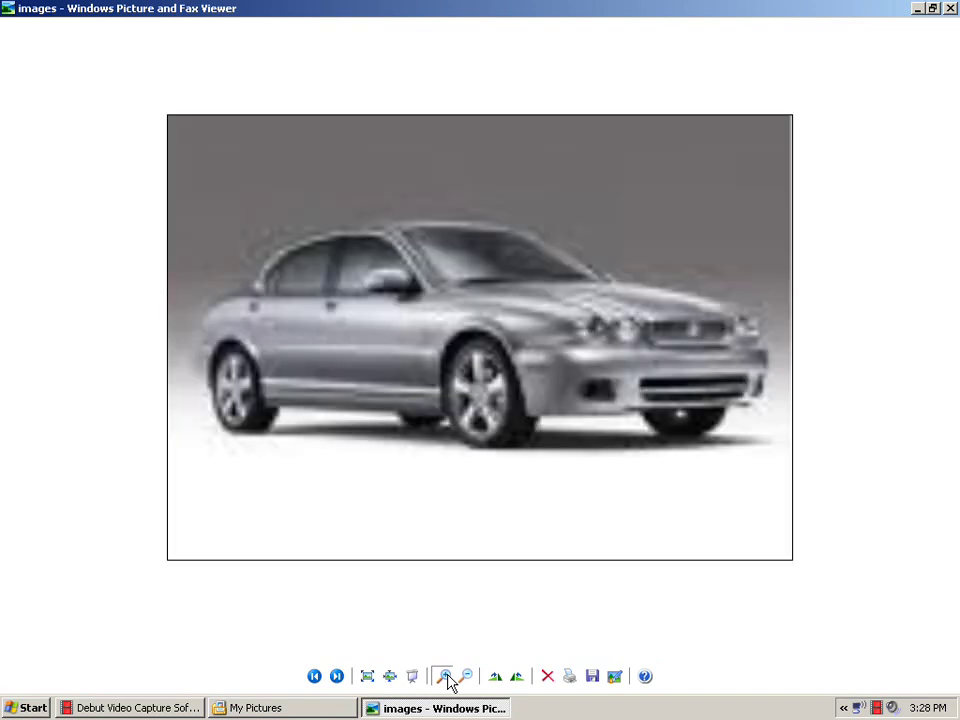